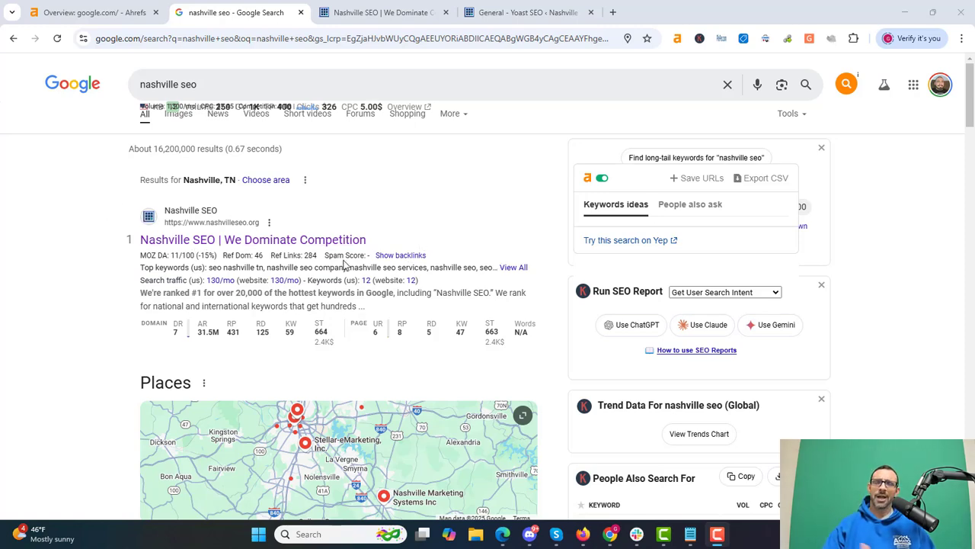
- Look over the content of the Nashville SEO website's home page
{"action": "left_click", "coordinate": [385, 21]}
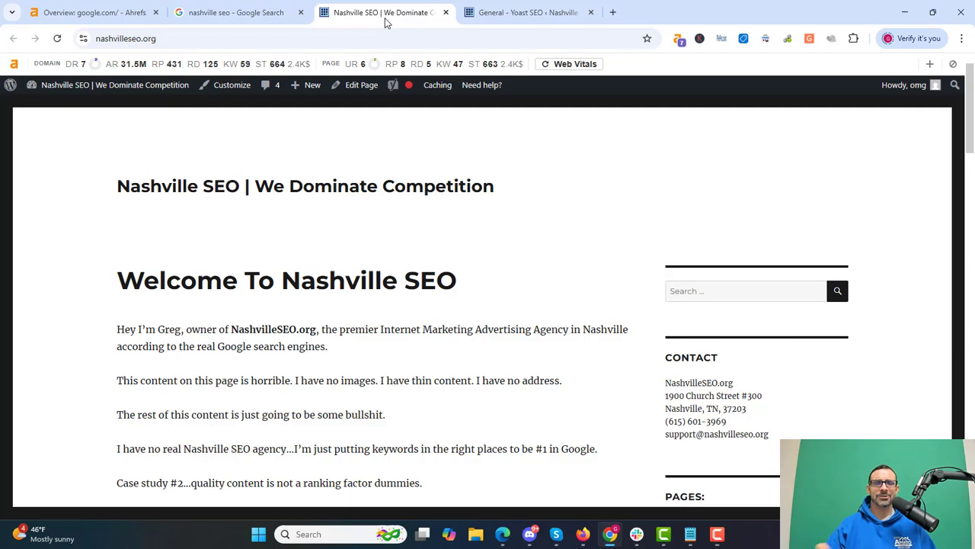
{"action": "left_click", "coordinate": [971, 274]}
{"action": "left_click_drag", "start_coordinate": [971, 274], "coordinate": [972, 18]}
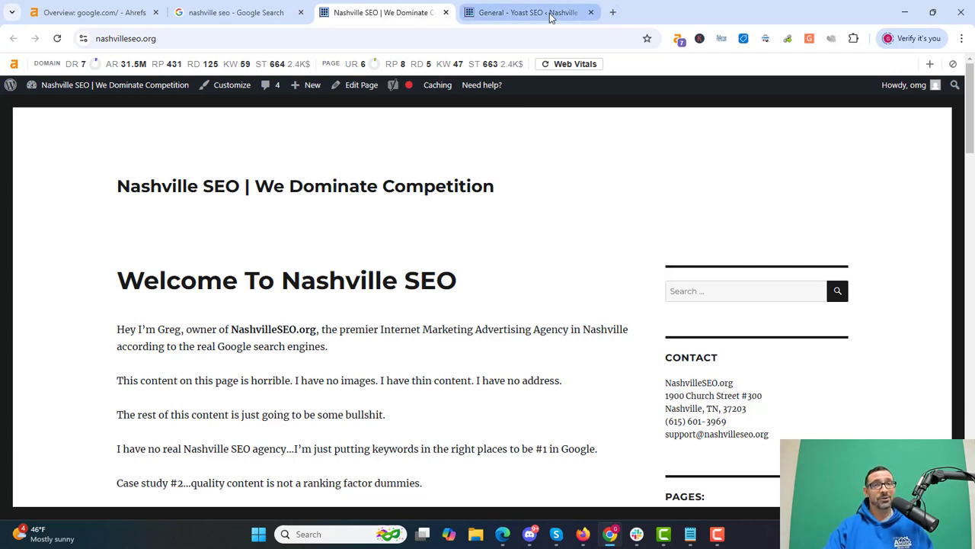
- Review the SEO and readability scores on the site's Yoast SEO dashboard
{"action": "left_click", "coordinate": [524, 15]}
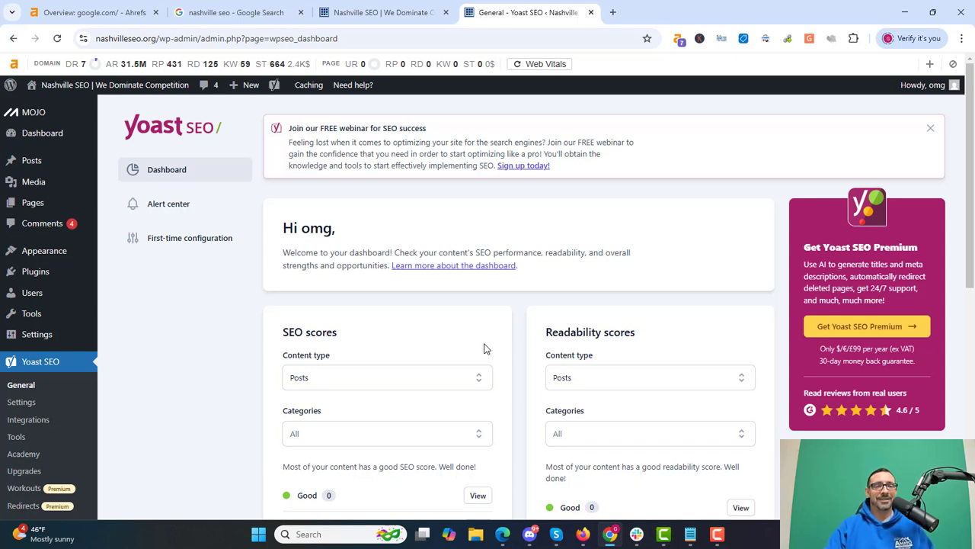
{"action": "scroll", "coordinate": [973, 158], "scroll_direction": "down", "scroll_amount": 2}
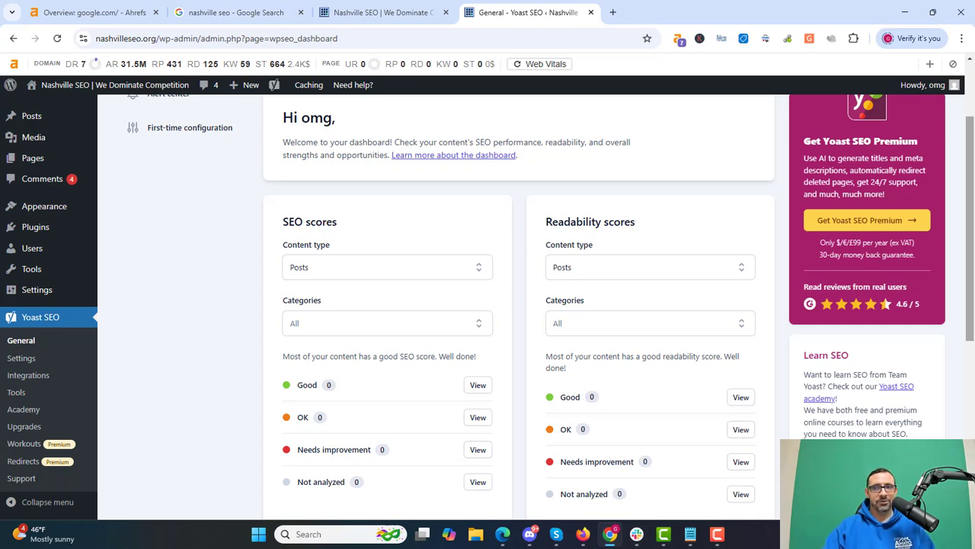
{"action": "scroll", "coordinate": [972, 131], "scroll_direction": "up", "scroll_amount": 2}
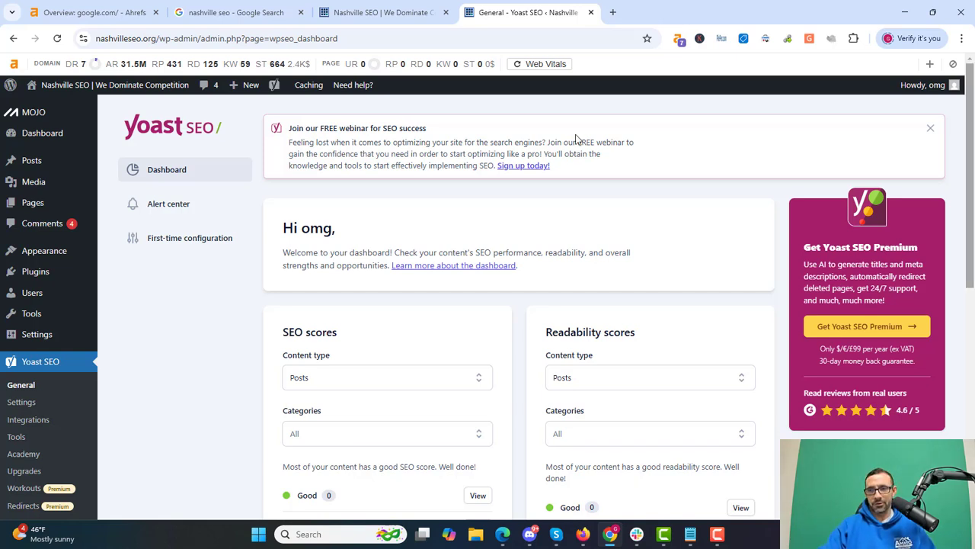
- Open the site's Web Design page for editing from the list of all pages
{"action": "mouse_move", "coordinate": [66, 195]}
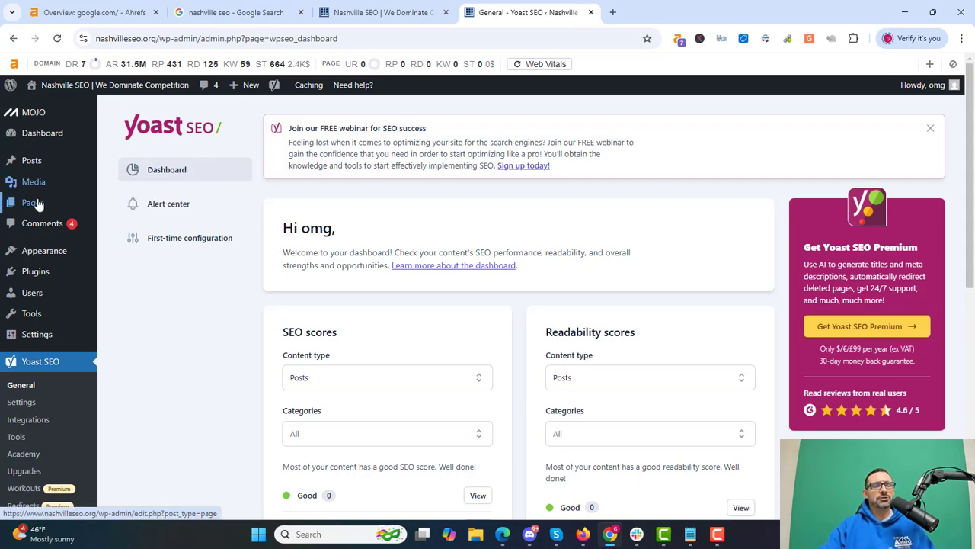
{"action": "left_click", "coordinate": [33, 202]}
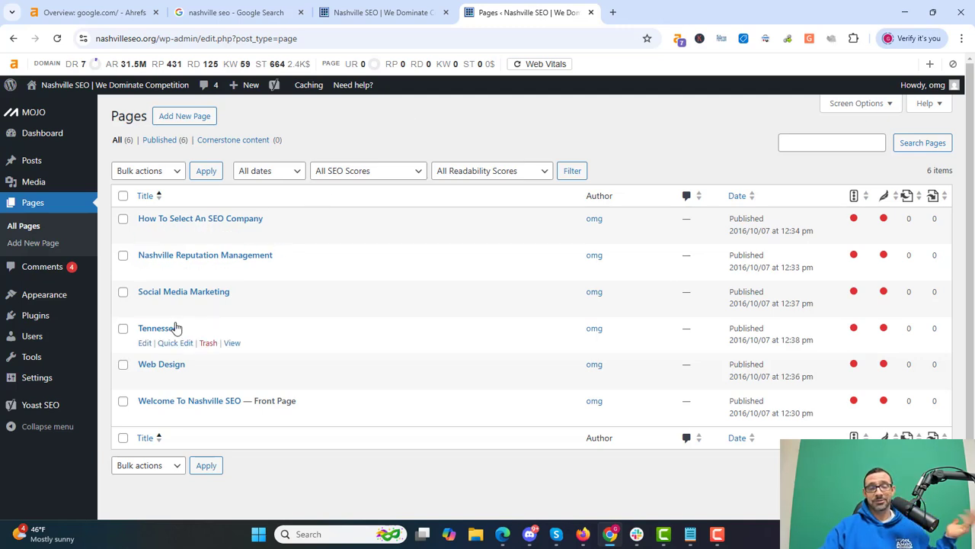
{"action": "left_click", "coordinate": [160, 367]}
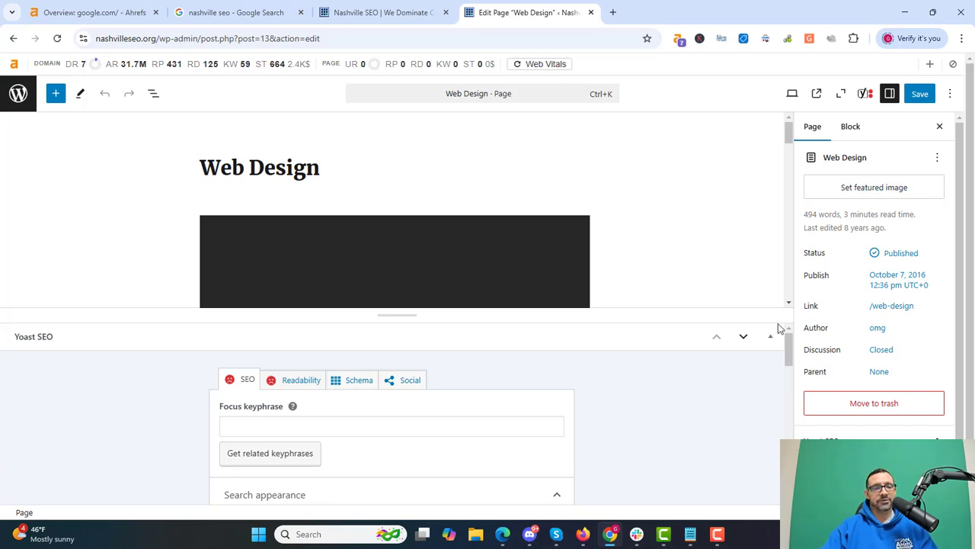
- Look through the Web Design page's Yoast SEO settings, including the expanded Advanced options
{"action": "left_click_drag", "start_coordinate": [789, 349], "coordinate": [800, 386]}
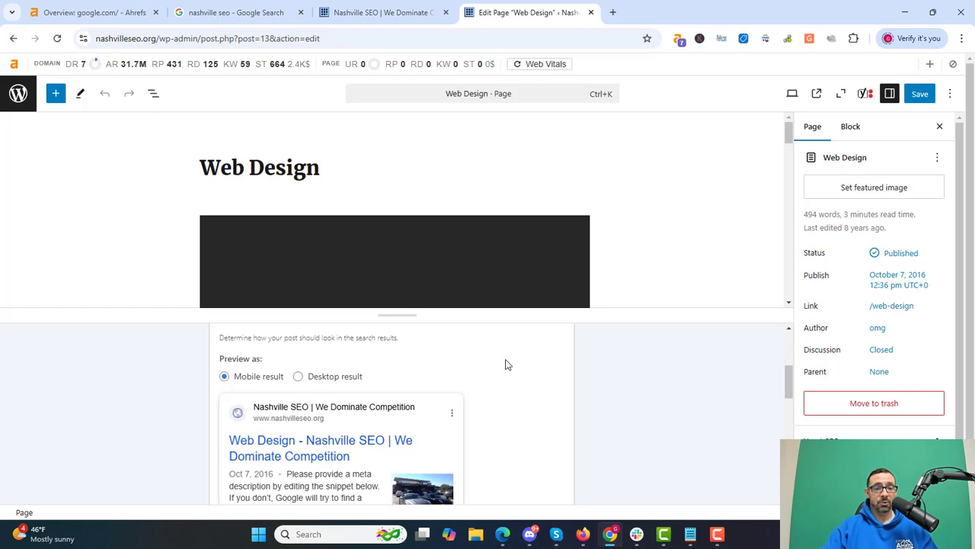
{"action": "left_click_drag", "start_coordinate": [796, 381], "coordinate": [788, 465]}
{"action": "scroll", "coordinate": [542, 428], "scroll_direction": "down", "scroll_amount": 3}
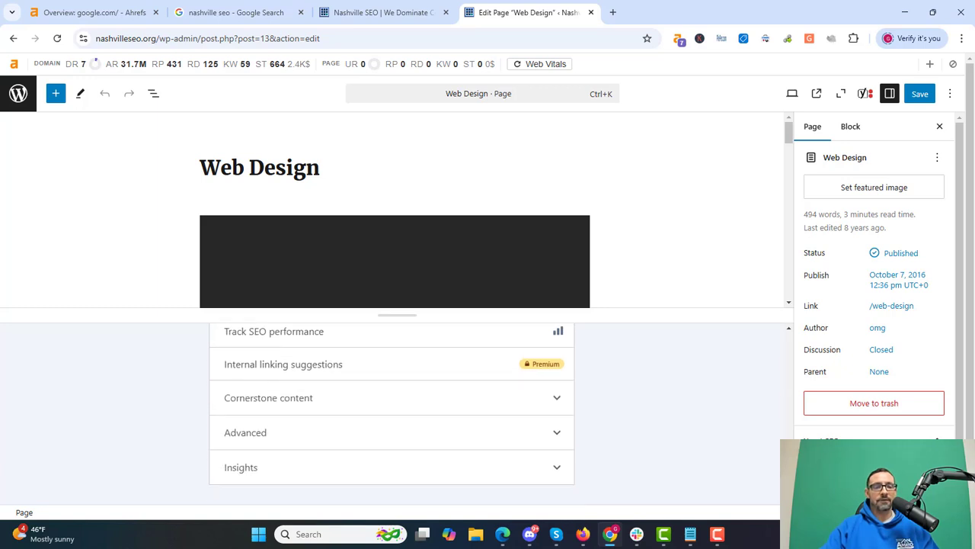
{"action": "left_click", "coordinate": [552, 432]}
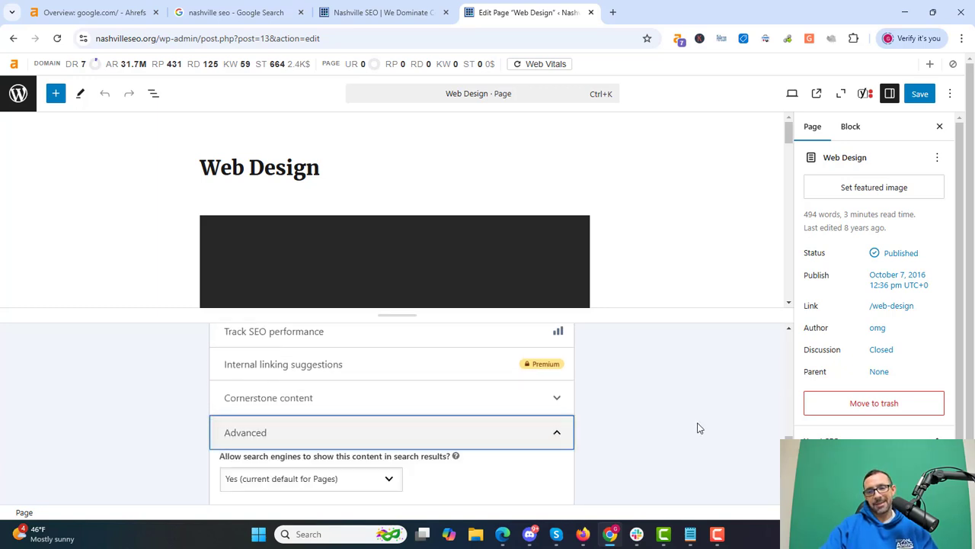
{"action": "scroll", "coordinate": [393, 411], "scroll_direction": "down", "scroll_amount": 2}
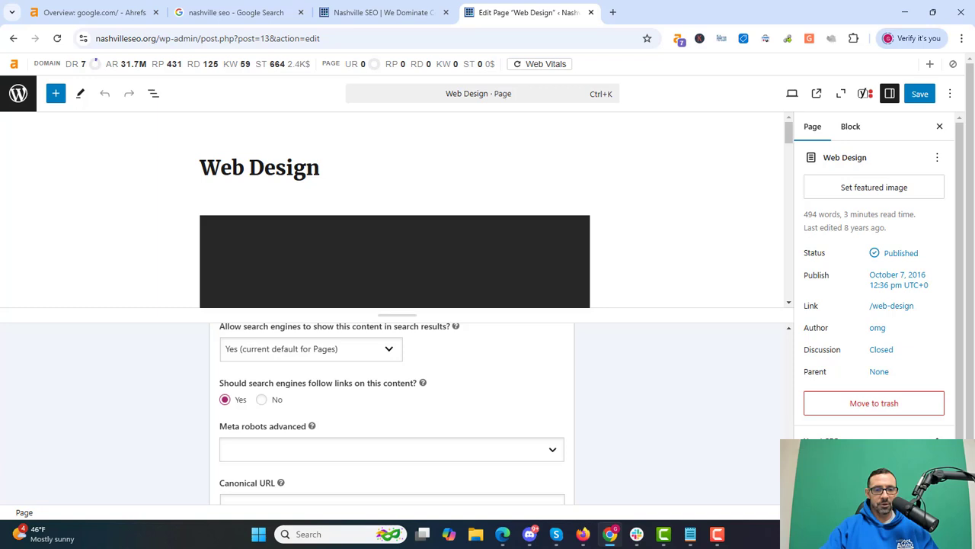
{"action": "scroll", "coordinate": [797, 427], "scroll_direction": "up", "scroll_amount": 5}
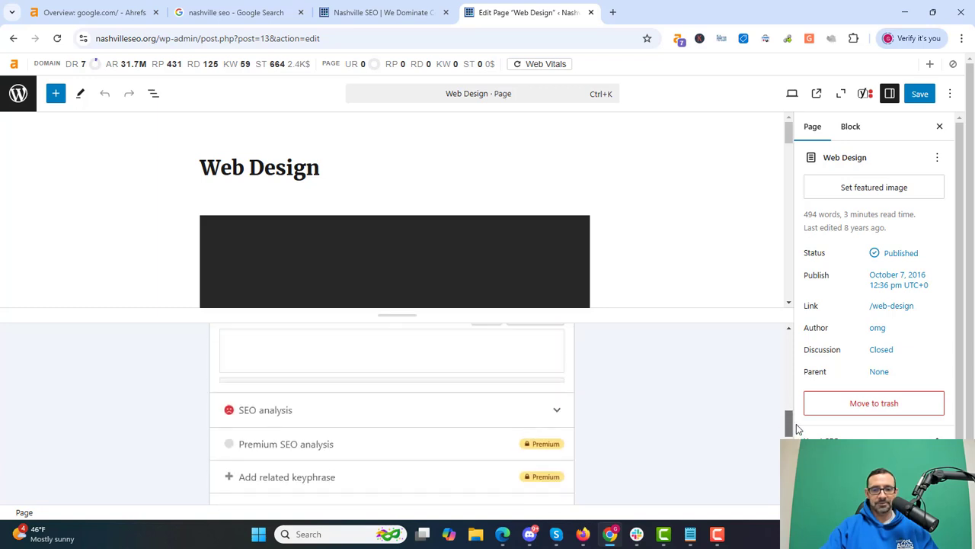
- Examine the SEO title variables in the Yoast settings and compare them with the Web Design page heading
{"action": "left_click_drag", "start_coordinate": [798, 427], "coordinate": [798, 395]}
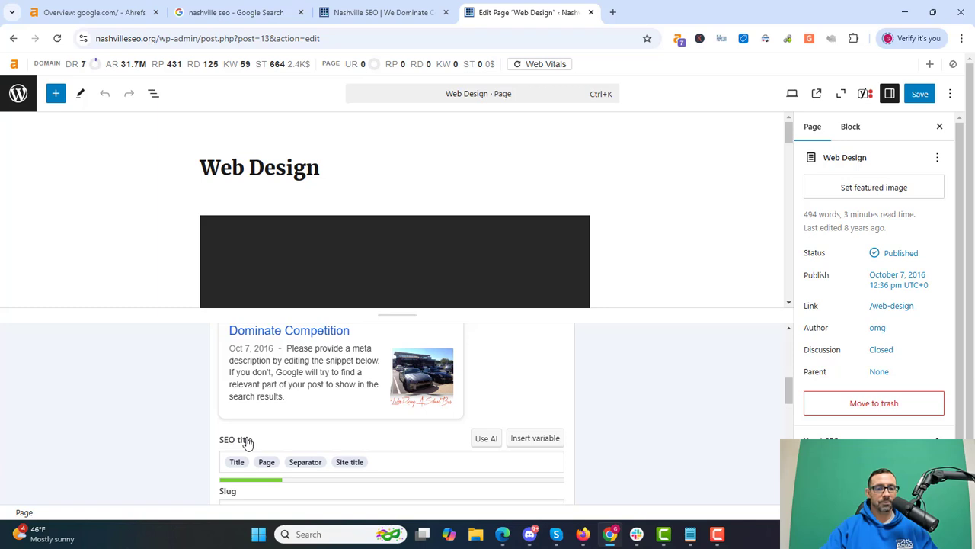
{"action": "left_click", "coordinate": [295, 337]}
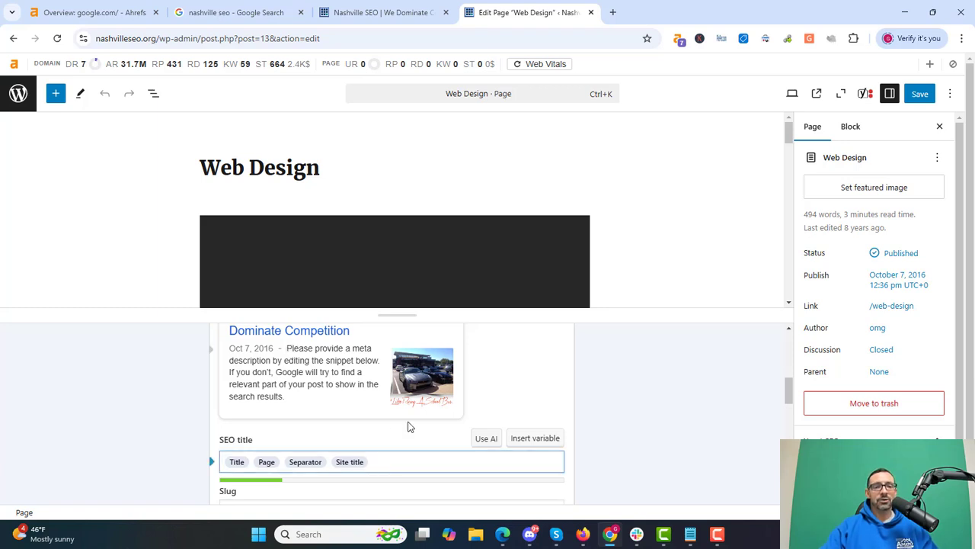
{"action": "left_click_drag", "start_coordinate": [381, 461], "coordinate": [227, 463]}
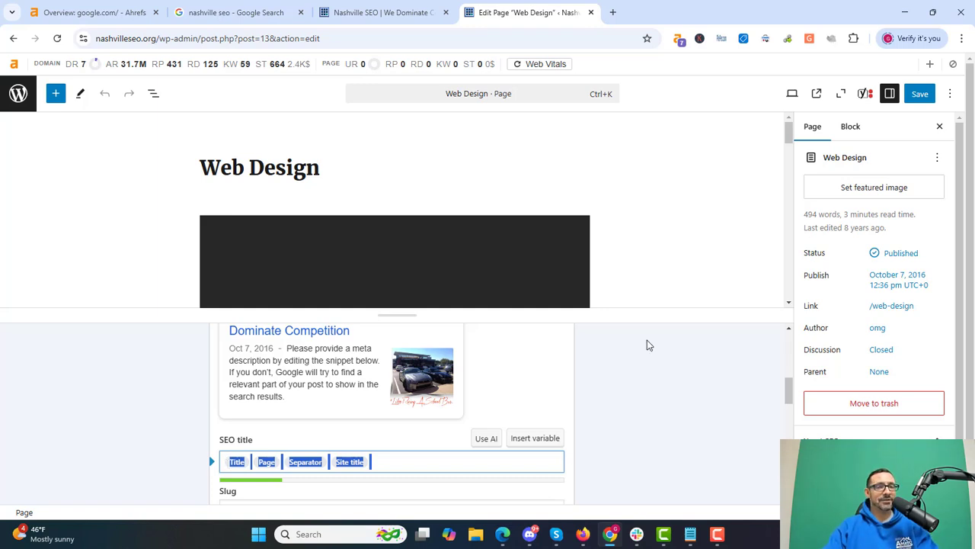
{"action": "left_click", "coordinate": [333, 165]}
{"action": "left_click_drag", "start_coordinate": [232, 166], "coordinate": [195, 146]}
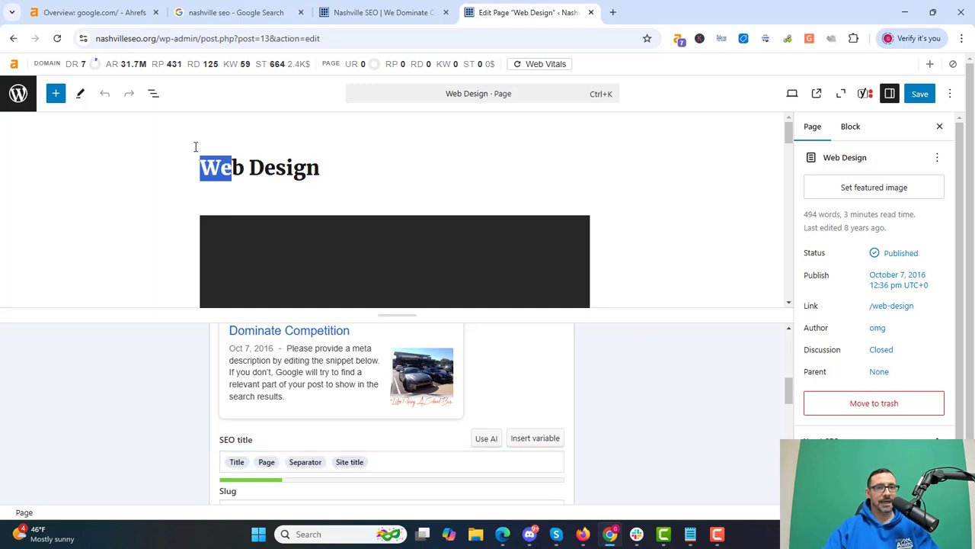
{"action": "left_click", "coordinate": [328, 184]}
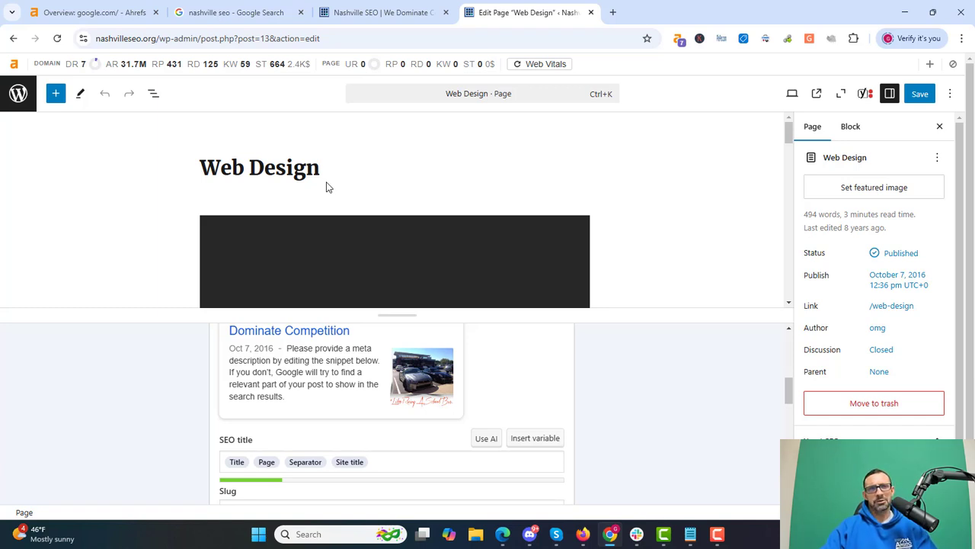
{"action": "left_click", "coordinate": [335, 172]}
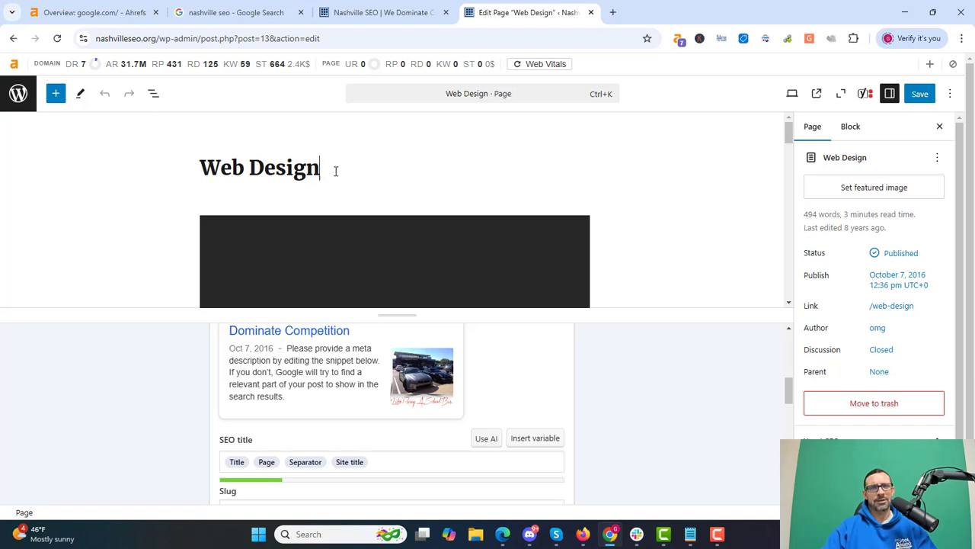
{"action": "left_click_drag", "start_coordinate": [335, 172], "coordinate": [211, 161]}
{"action": "left_click", "coordinate": [191, 164]}
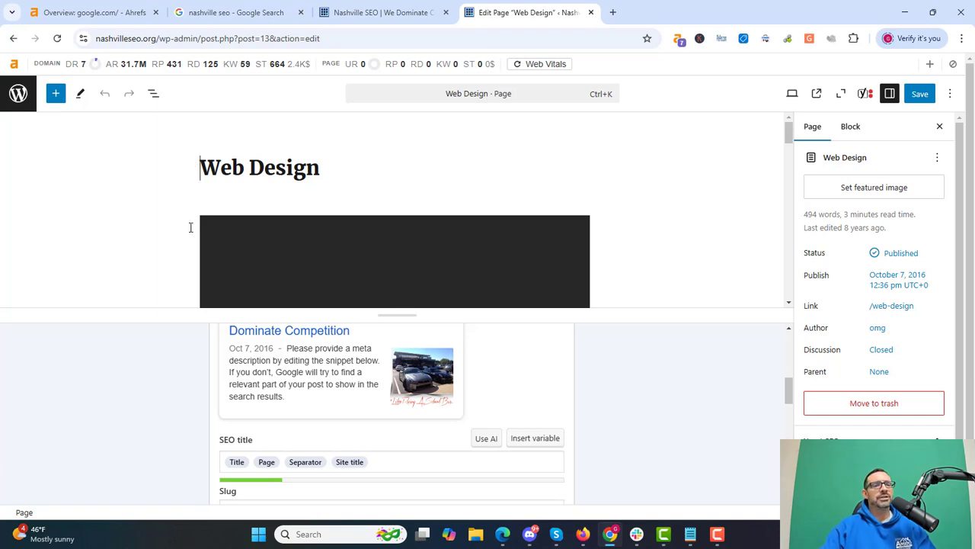
- Replace the SEO title variables with "The Best Nashville Web Design Company For" followed by the Current year variable
{"action": "left_click", "coordinate": [386, 461]}
{"action": "left_click_drag", "start_coordinate": [388, 463], "coordinate": [196, 437]}
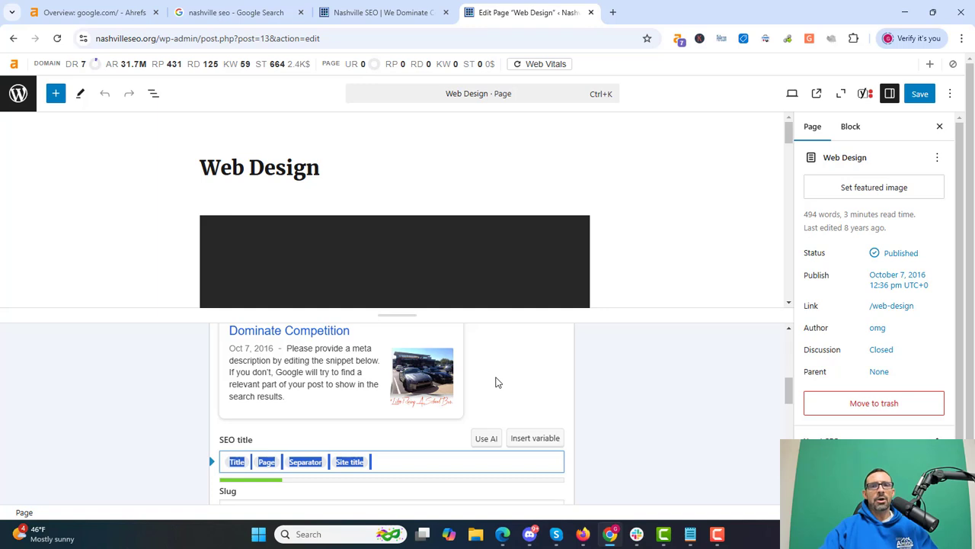
{"action": "type", "text": "Th"}
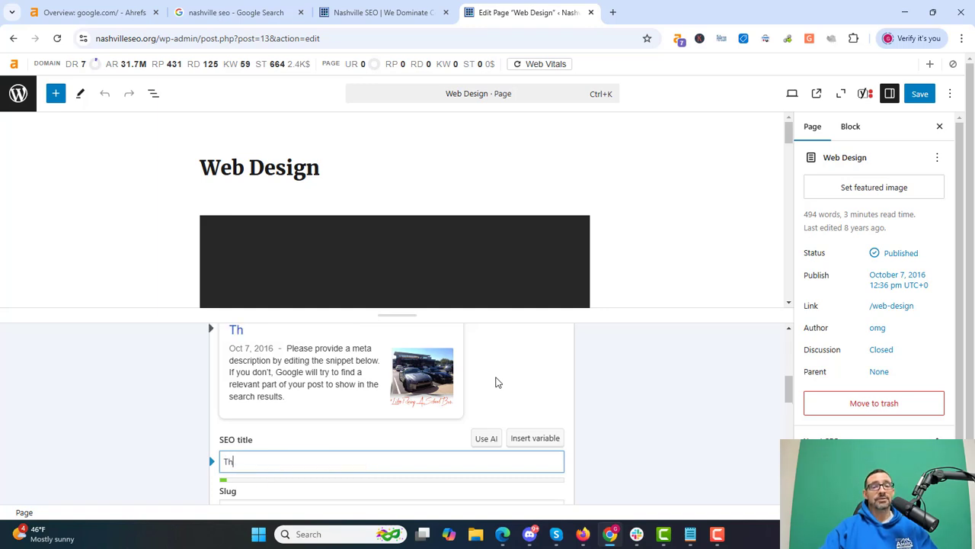
{"action": "type", "text": "e Best Nas"}
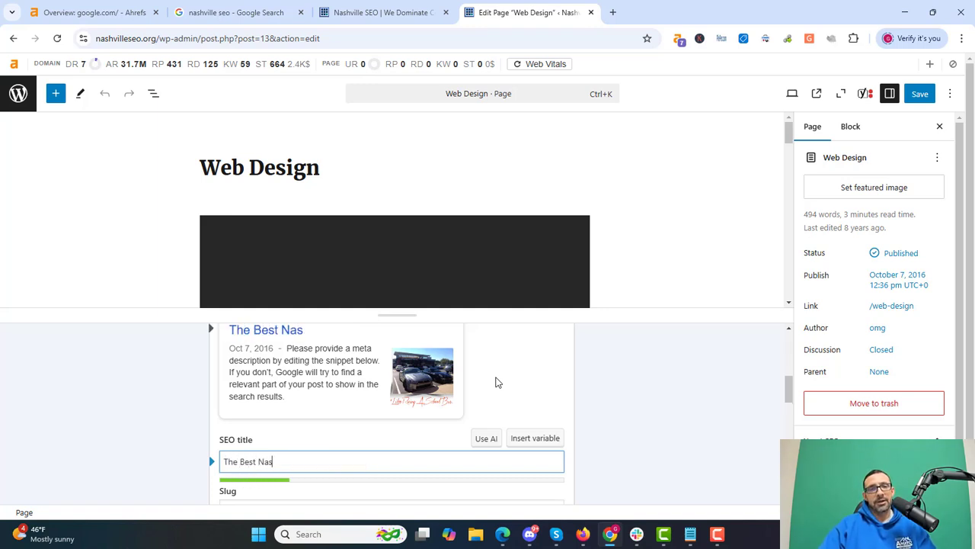
{"action": "type", "text": "hville Web"}
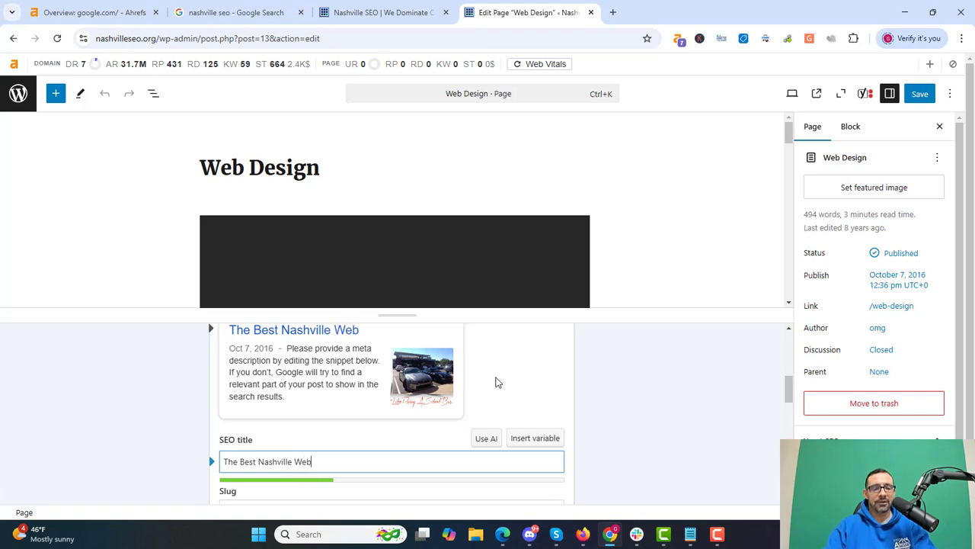
{"action": "type", "text": " Design Company For "}
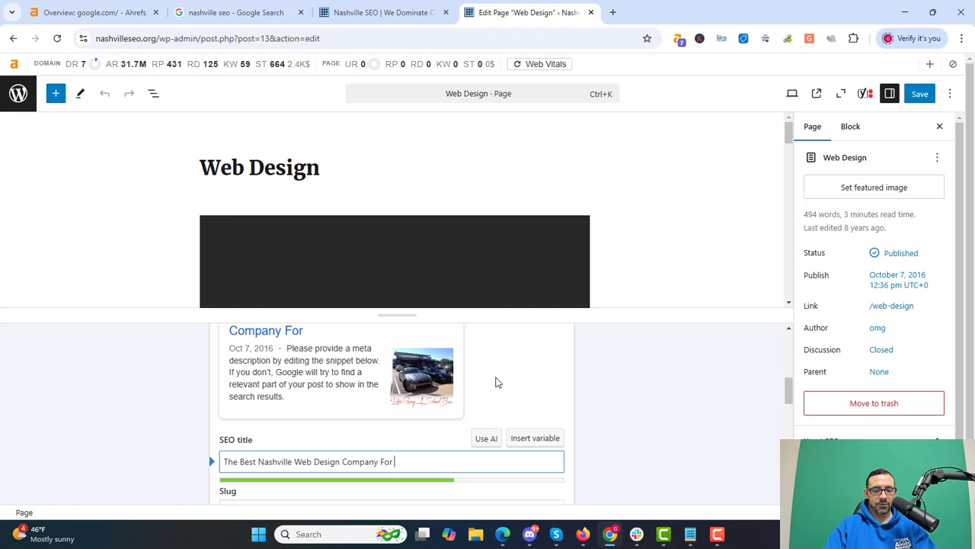
{"action": "type", "text": "%%currentyear%%"}
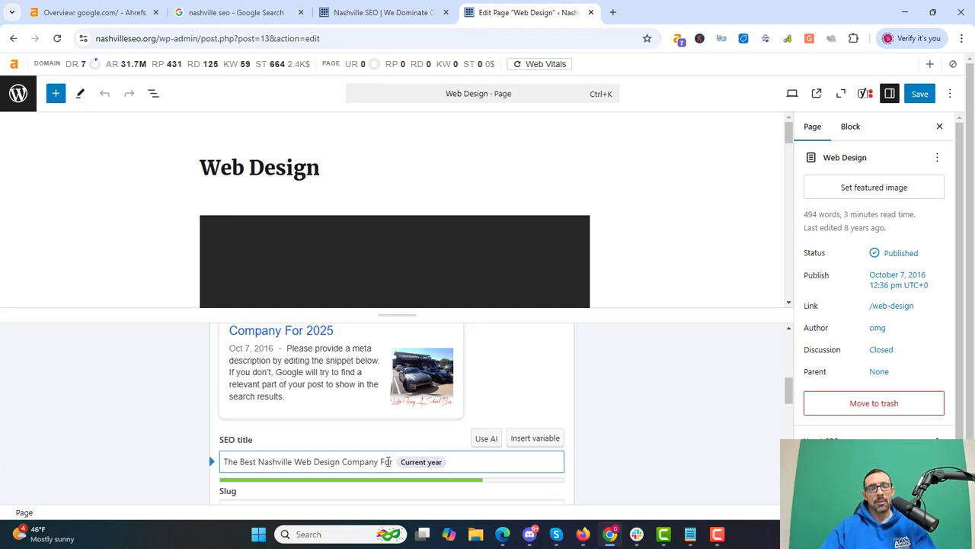
- Compare the keyword "Nashville Web Design" in the SEO title with the page's main heading
{"action": "left_click_drag", "start_coordinate": [373, 463], "coordinate": [258, 463]}
{"action": "left_click", "coordinate": [338, 463]}
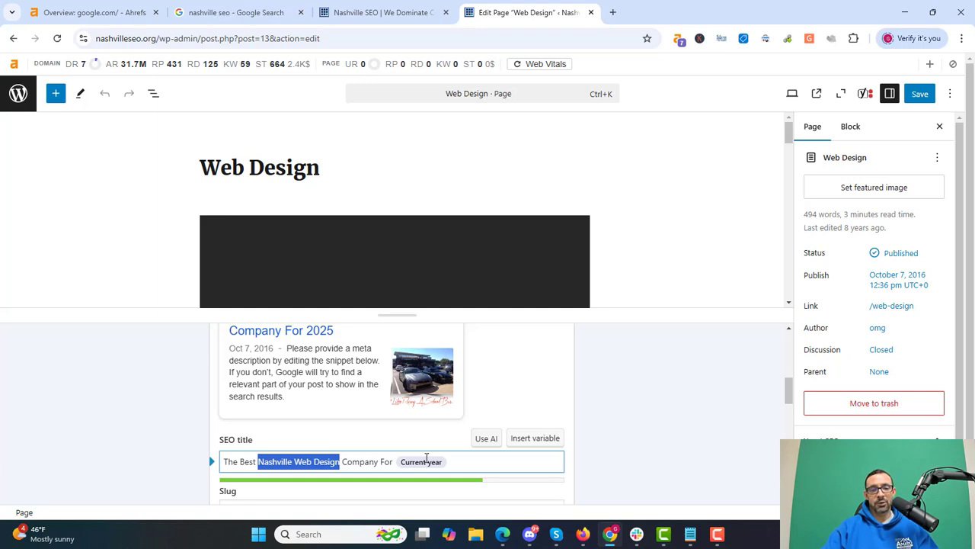
{"action": "left_click_drag", "start_coordinate": [330, 164], "coordinate": [192, 145]}
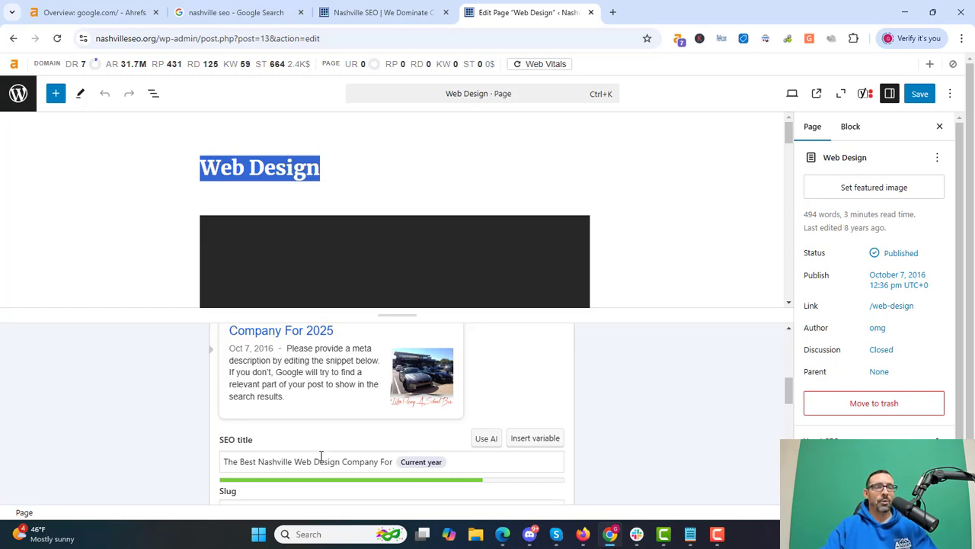
- Search Google for "synonym for web design" and look through the results
{"action": "left_click", "coordinate": [242, 12]}
{"action": "left_click", "coordinate": [238, 76]}
{"action": "key", "text": "ctrl+a"}
{"action": "type", "text": "synonym for web design"}
{"action": "key", "text": "Return"}
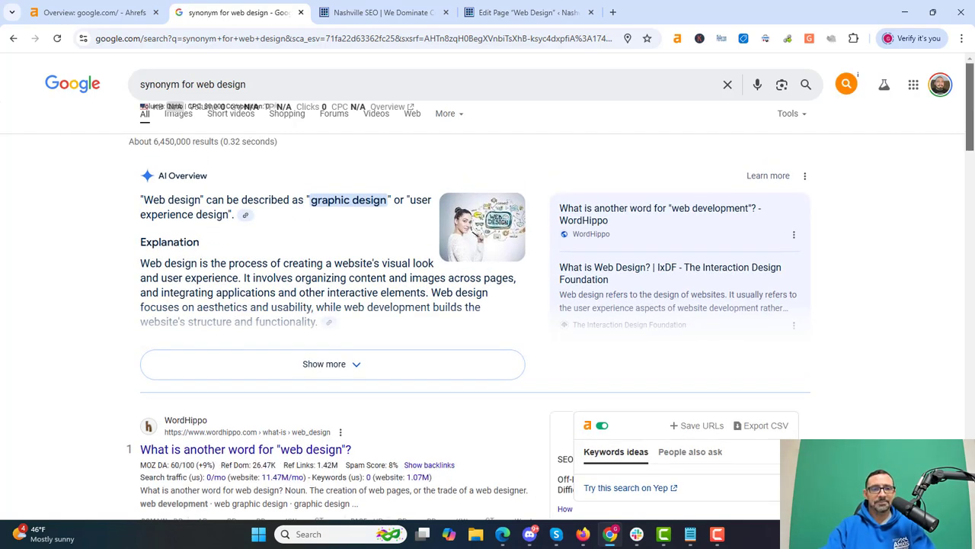
{"action": "scroll", "coordinate": [972, 145], "scroll_direction": "down", "scroll_amount": 2}
{"action": "left_click_drag", "start_coordinate": [972, 145], "coordinate": [961, 107]}
- Return to the Web Design page editor and change the page heading to "We Will Create Beautiful Website Design"
{"action": "left_click", "coordinate": [499, 12]}
{"action": "left_click_drag", "start_coordinate": [335, 164], "coordinate": [136, 168]}
{"action": "left_click", "coordinate": [135, 168]}
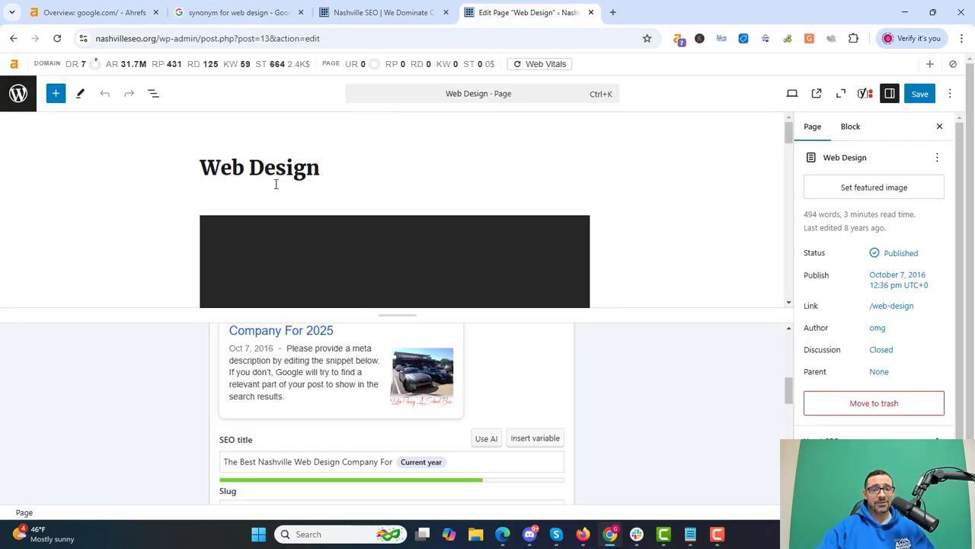
{"action": "left_click", "coordinate": [341, 176]}
{"action": "left_click_drag", "start_coordinate": [342, 176], "coordinate": [247, 150]}
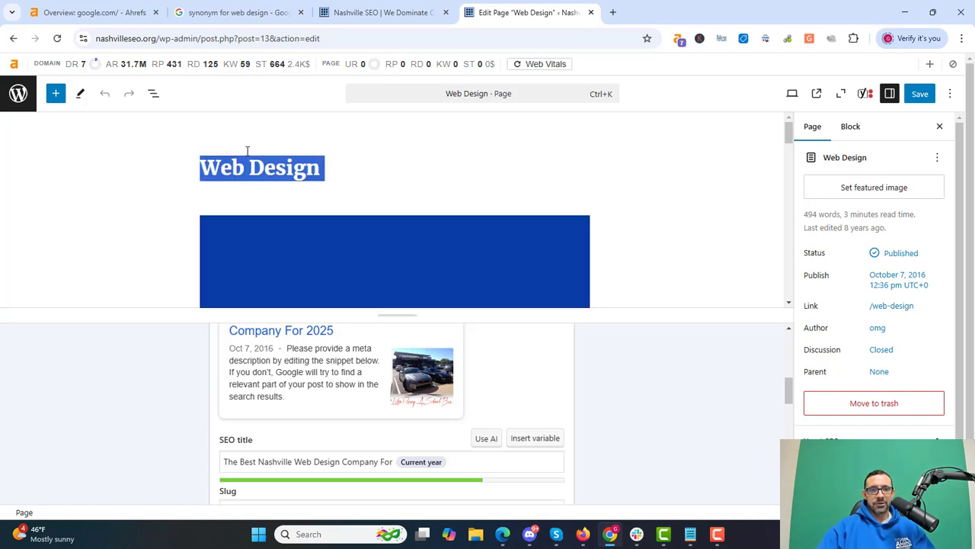
{"action": "left_click", "coordinate": [296, 154]}
{"action": "scroll", "coordinate": [296, 155], "scroll_direction": "down", "scroll_amount": 1}
{"action": "left_click", "coordinate": [504, 181]}
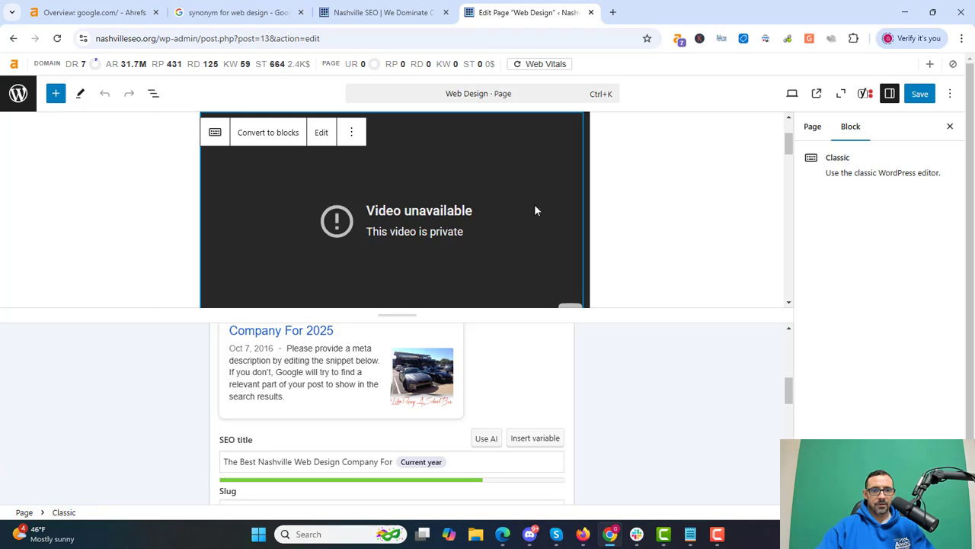
{"action": "left_click_drag", "start_coordinate": [789, 149], "coordinate": [788, 125]}
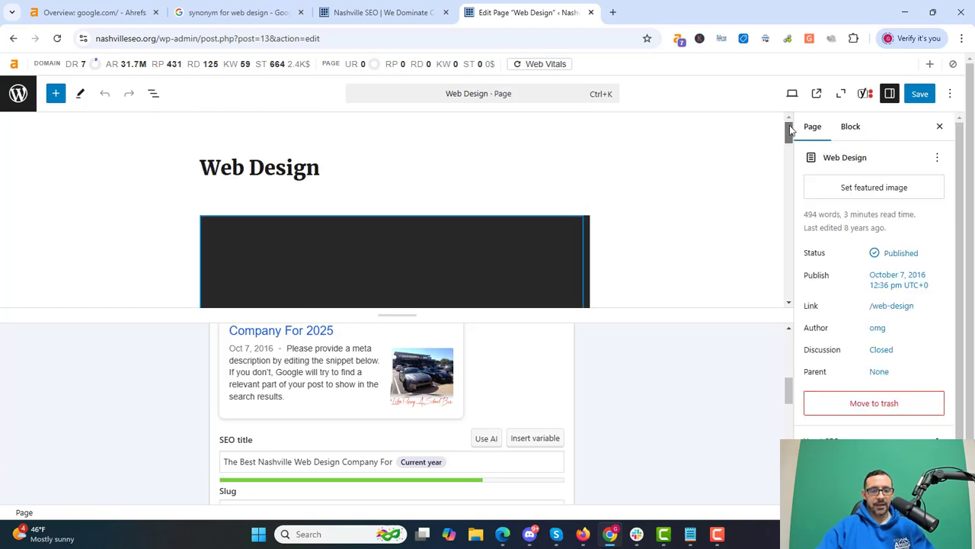
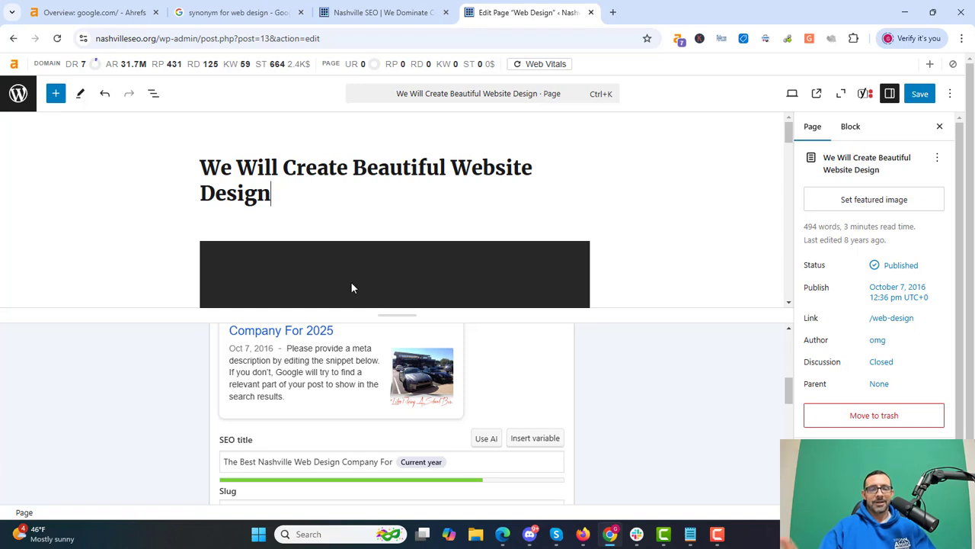
{"action": "left_click", "coordinate": [451, 167]}
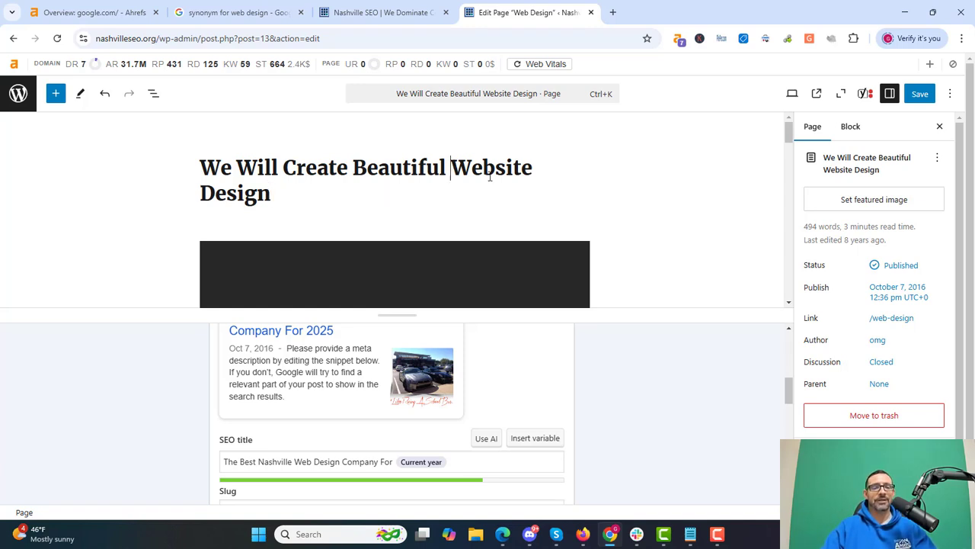
- Compare "Website Design" in the page heading with the keyword wording in the SEO title, and look over the page's opening content
{"action": "left_click_drag", "start_coordinate": [450, 168], "coordinate": [529, 204]}
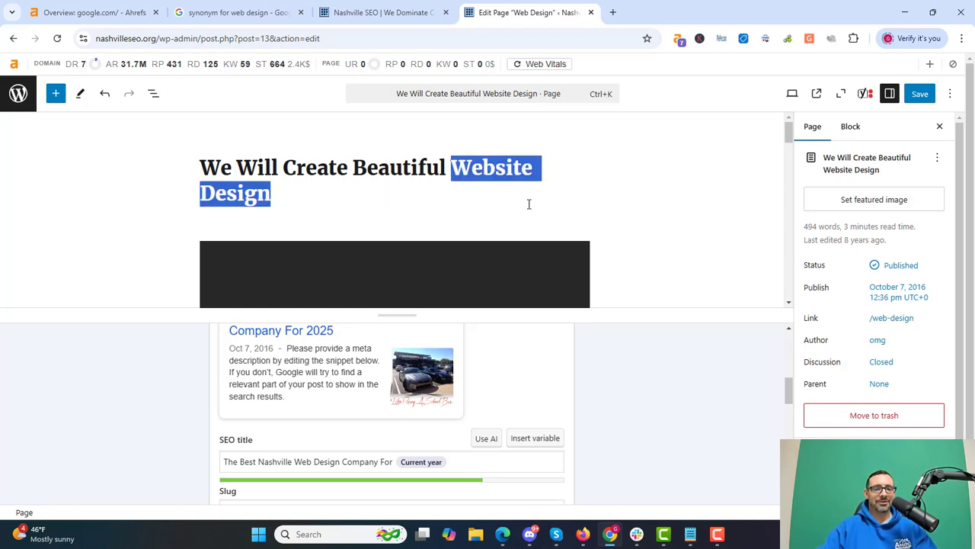
{"action": "scroll", "coordinate": [788, 135], "scroll_direction": "down", "scroll_amount": 1}
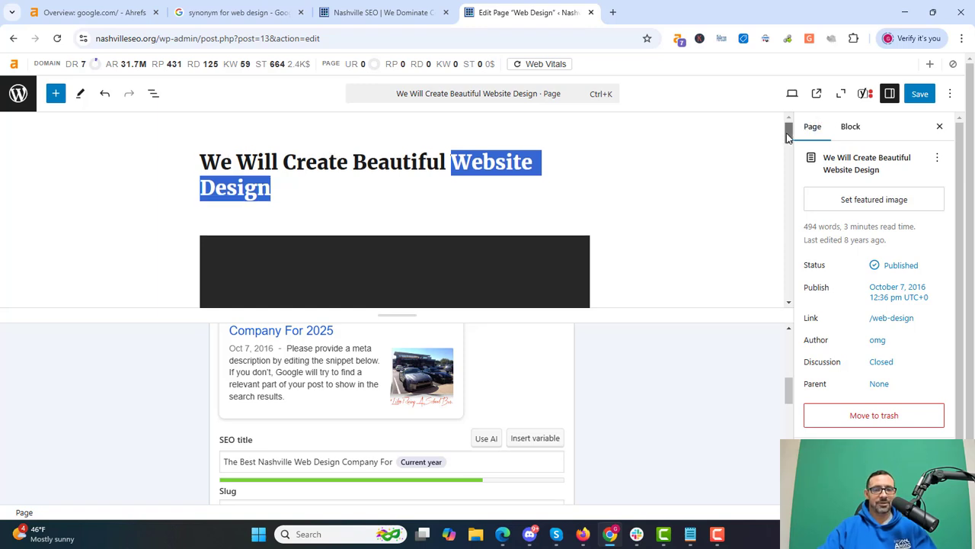
{"action": "left_click_drag", "start_coordinate": [391, 462], "coordinate": [217, 455]}
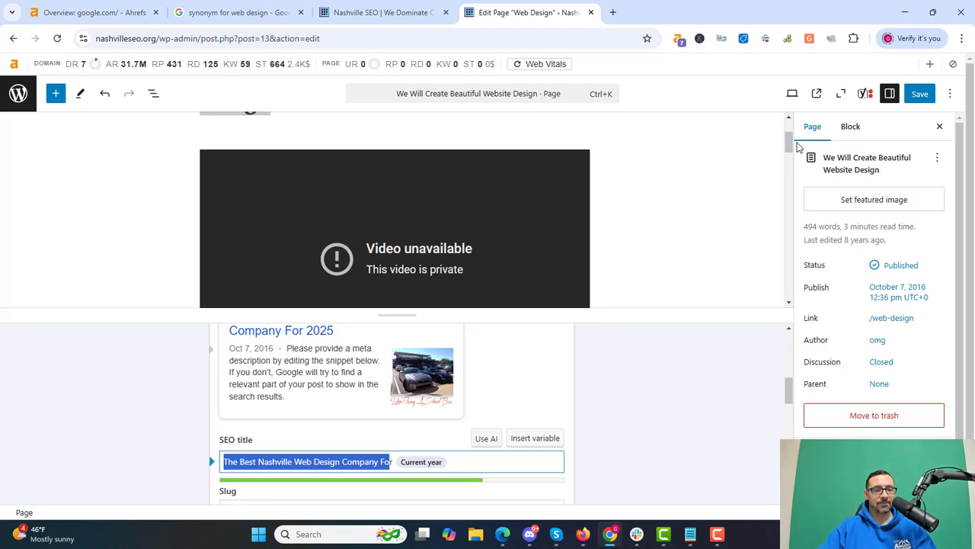
{"action": "scroll", "coordinate": [788, 156], "scroll_direction": "down", "scroll_amount": 1}
{"action": "scroll", "coordinate": [787, 153], "scroll_direction": "down", "scroll_amount": 2}
{"action": "scroll", "coordinate": [787, 155], "scroll_direction": "up", "scroll_amount": 4}
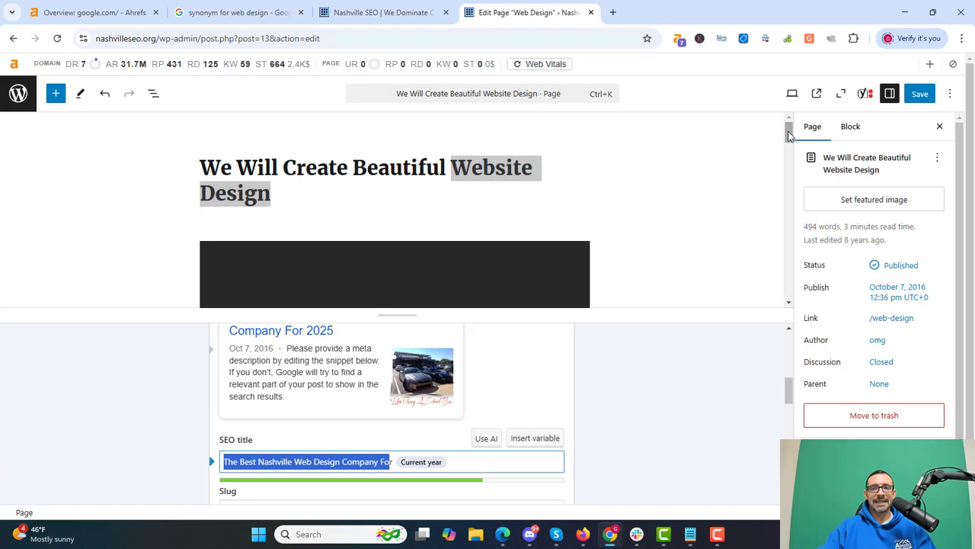
{"action": "scroll", "coordinate": [785, 133], "scroll_direction": "down", "scroll_amount": 2}
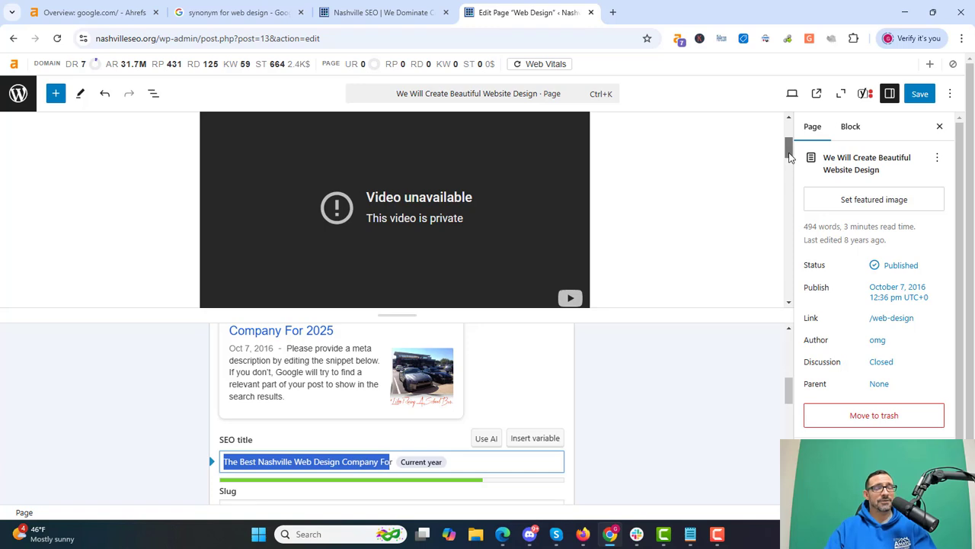
{"action": "mouse_move", "coordinate": [790, 155]}
{"action": "left_mouse_down"}
{"action": "mouse_move", "coordinate": [791, 135]}
{"action": "mouse_move", "coordinate": [790, 155]}
{"action": "left_mouse_up"}
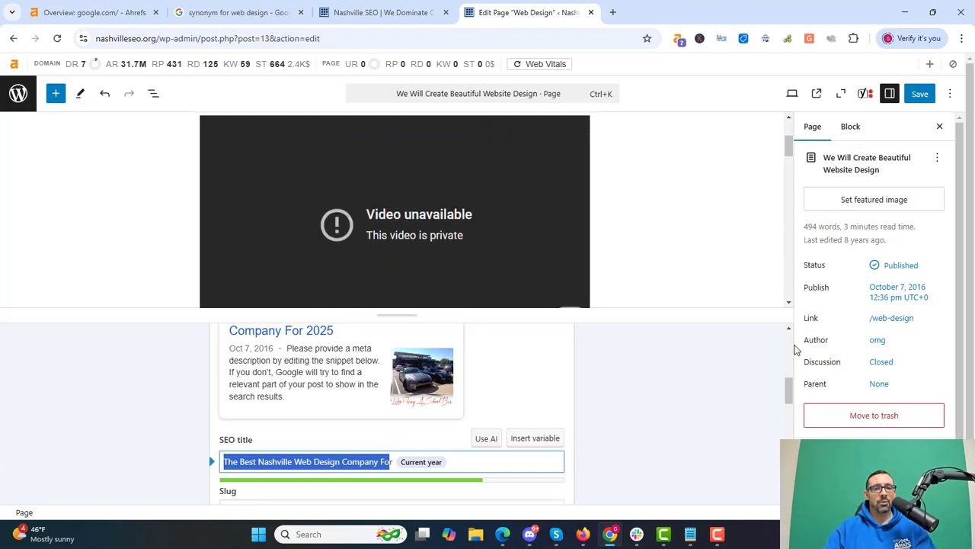
- Examine the Yoast slug and meta description fields and the remaining sections down to the advanced settings
{"action": "left_click_drag", "start_coordinate": [789, 387], "coordinate": [790, 419]}
{"action": "left_click", "coordinate": [329, 396]}
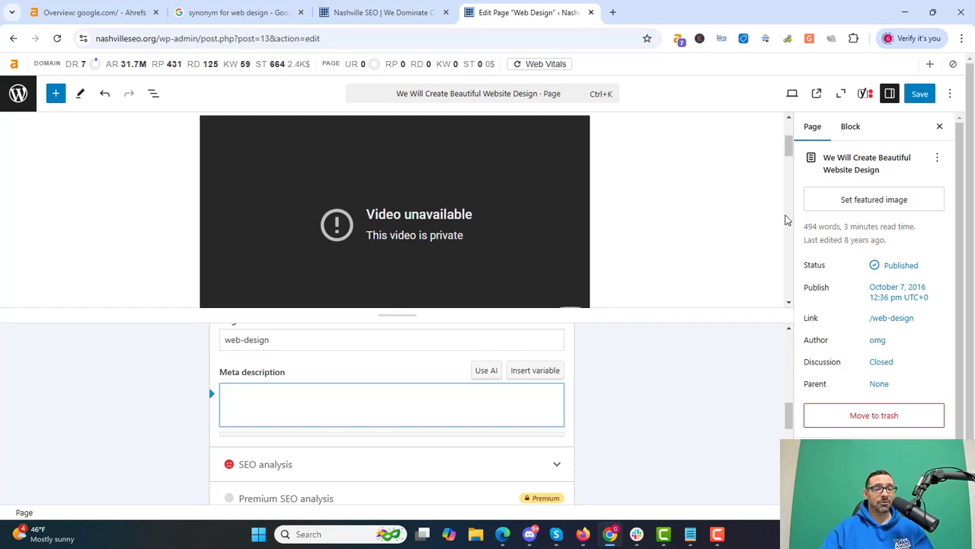
{"action": "left_click_drag", "start_coordinate": [789, 416], "coordinate": [789, 427]}
{"action": "scroll", "coordinate": [789, 427], "scroll_direction": "down", "scroll_amount": 3}
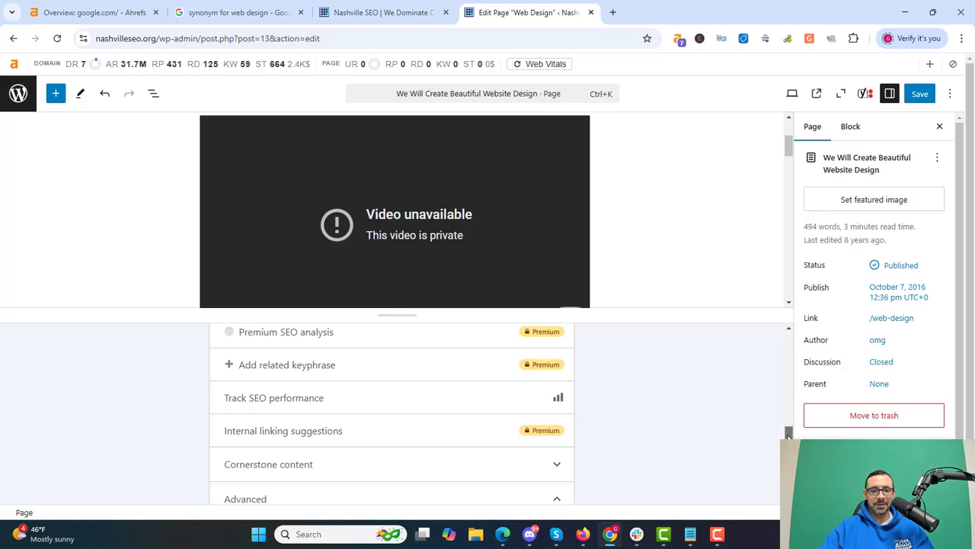
{"action": "left_click_drag", "start_coordinate": [789, 433], "coordinate": [787, 397]}
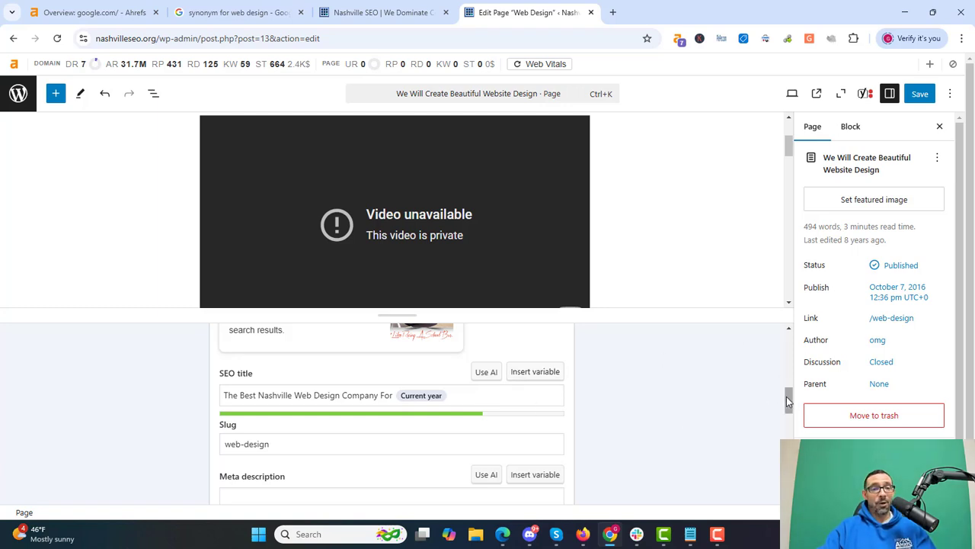
{"action": "left_click_drag", "start_coordinate": [788, 400], "coordinate": [788, 453]}
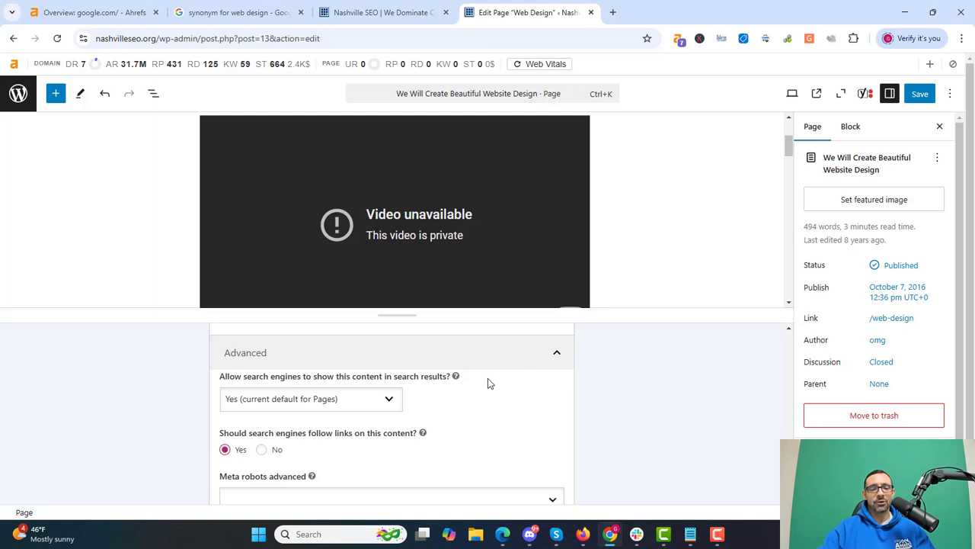
- Try the No option for showing this content in search results, and restore Yes (current default for Pages)
{"action": "left_click", "coordinate": [358, 402]}
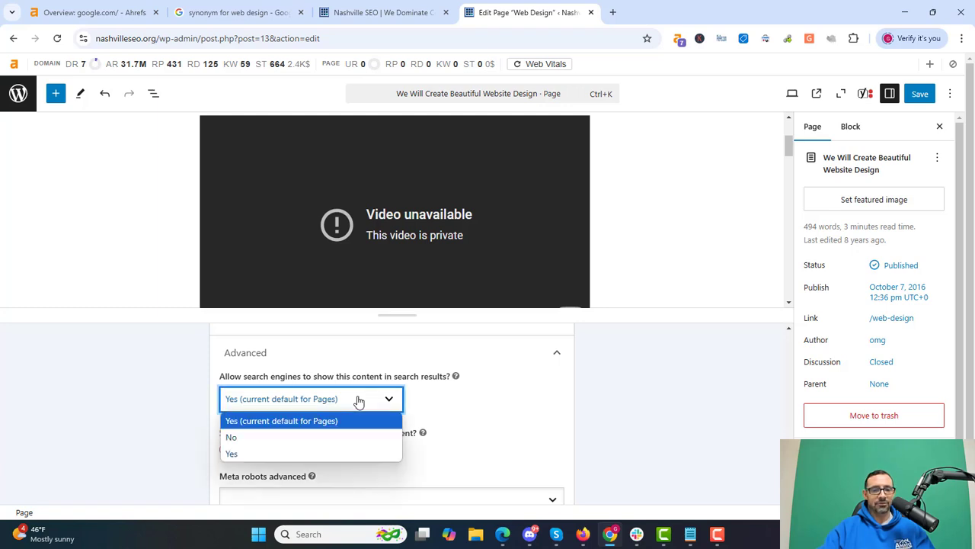
{"action": "left_click", "coordinate": [277, 438]}
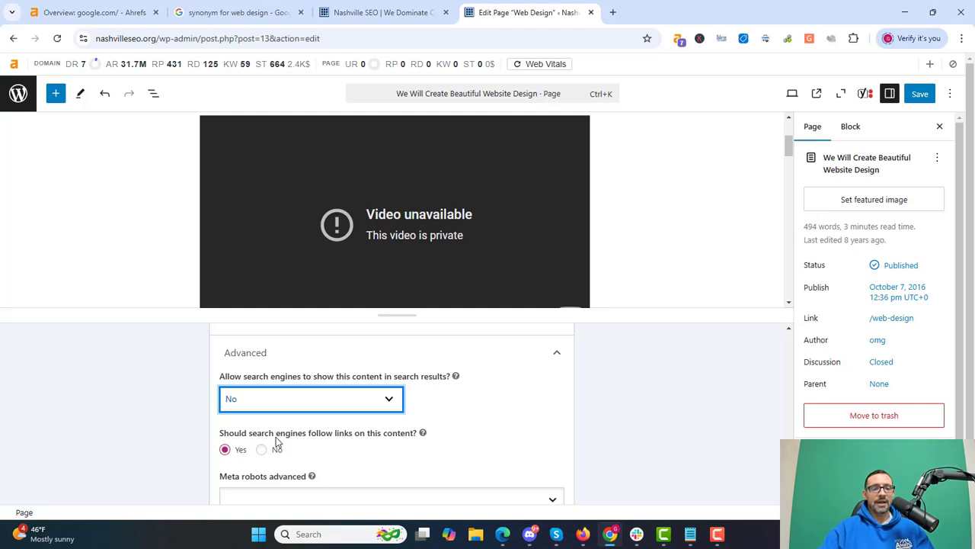
{"action": "left_click", "coordinate": [321, 400]}
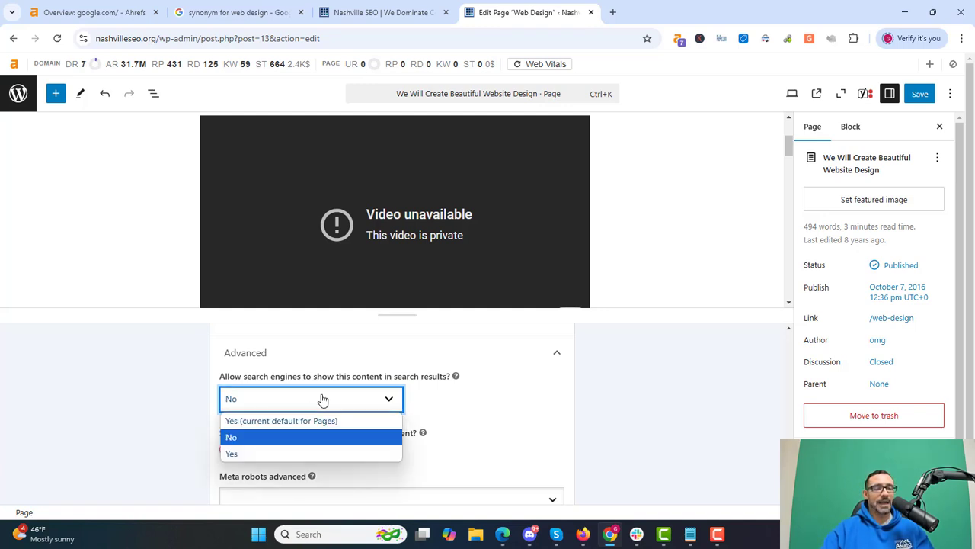
{"action": "left_click", "coordinate": [298, 420]}
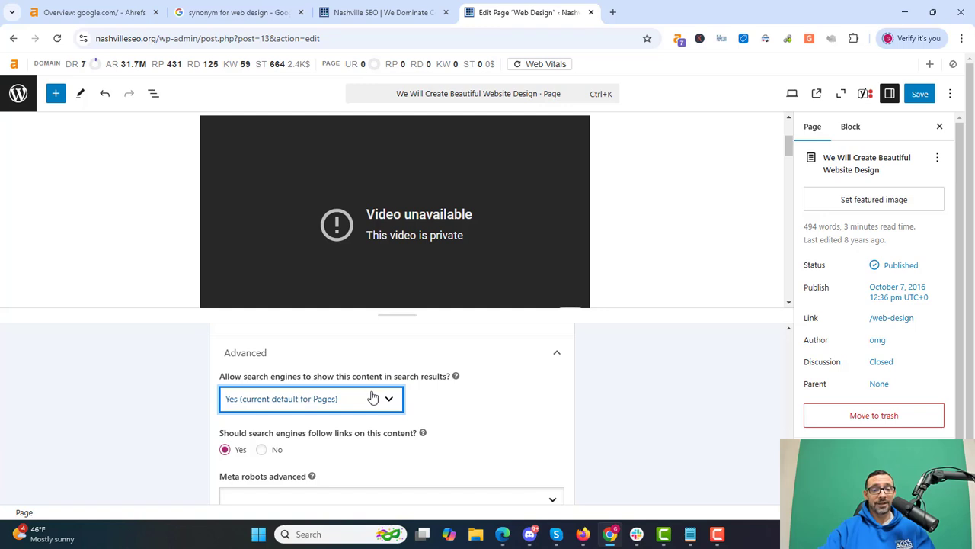
{"action": "left_click", "coordinate": [371, 397]}
{"action": "left_click", "coordinate": [301, 437]}
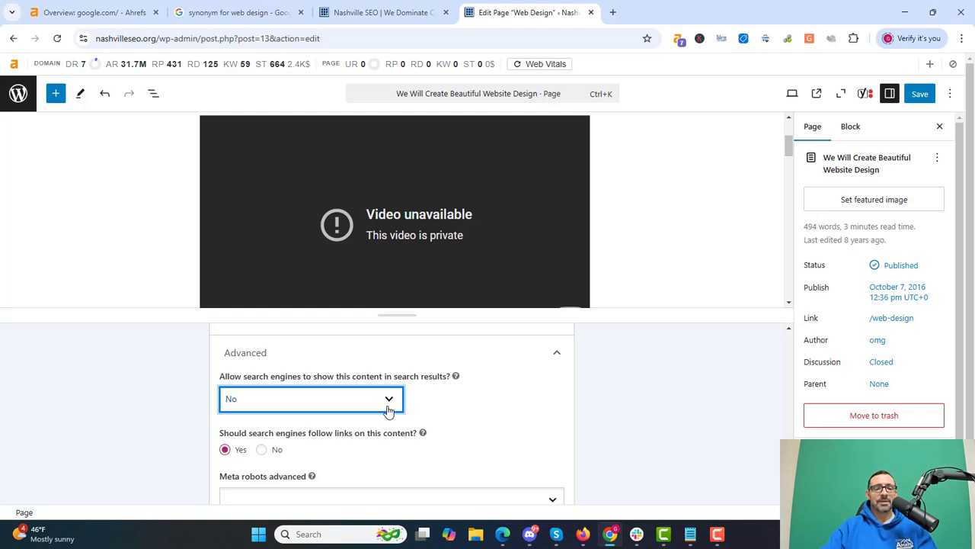
{"action": "left_click", "coordinate": [388, 398]}
{"action": "left_click", "coordinate": [312, 419]}
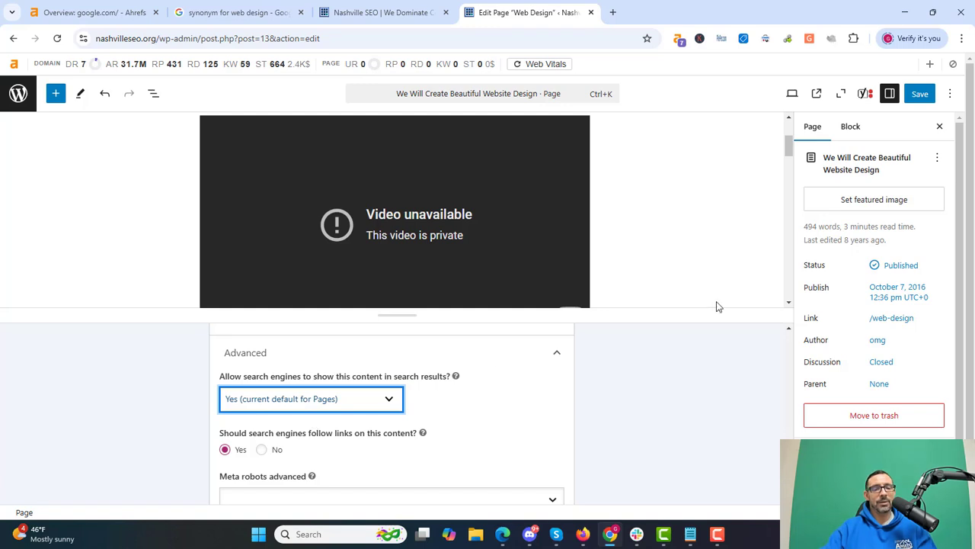
- Examine the page's Canonical URL setting and look at the site's live homepage
{"action": "scroll", "coordinate": [392, 412], "scroll_direction": "down", "scroll_amount": 2}
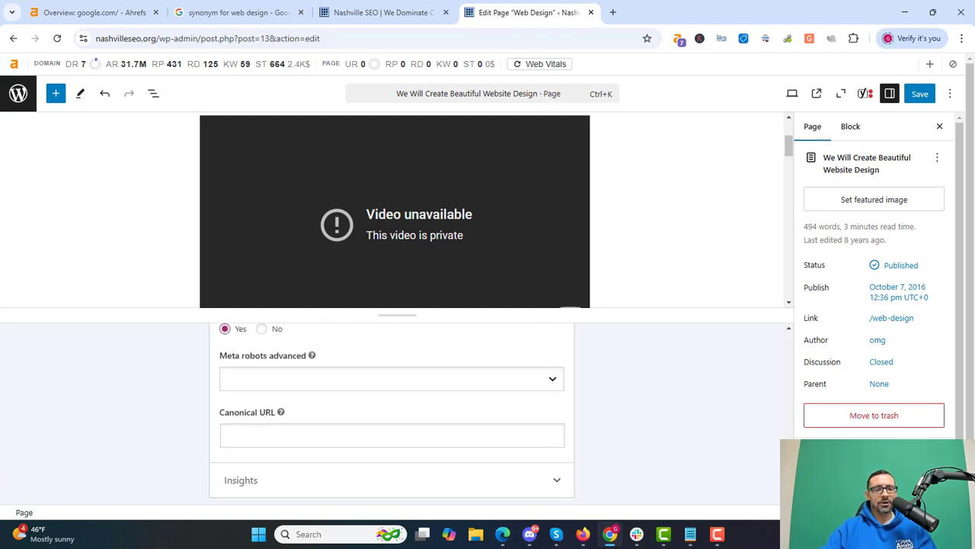
{"action": "left_click", "coordinate": [269, 412]}
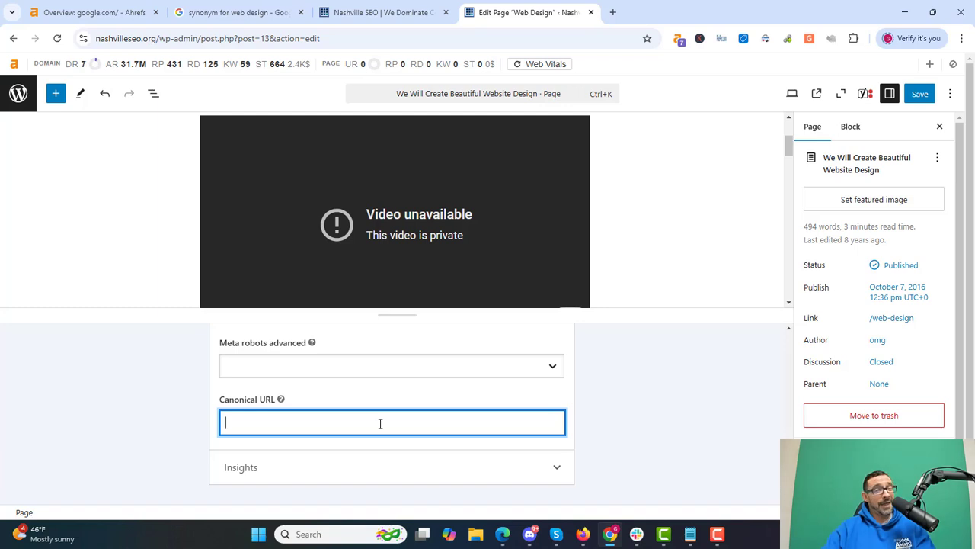
{"action": "left_click", "coordinate": [388, 17]}
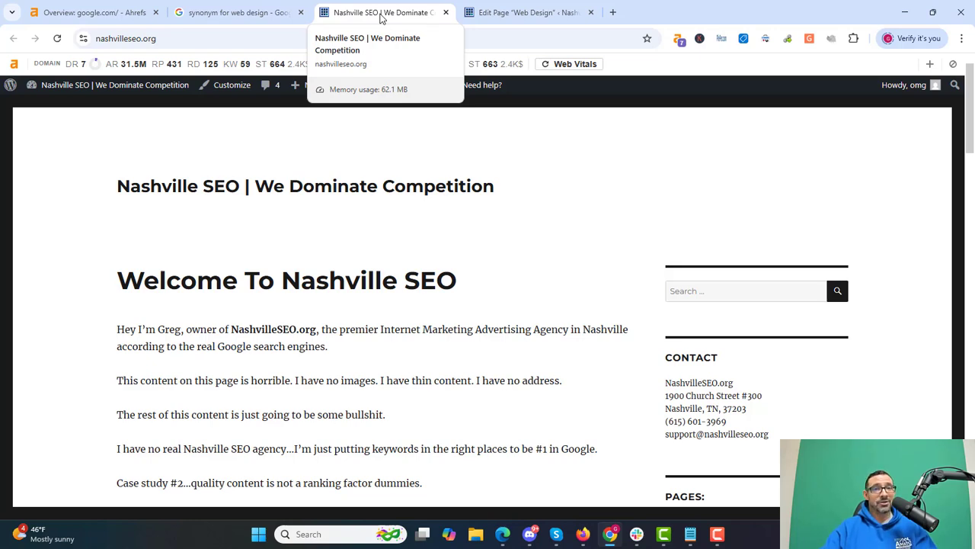
{"action": "left_click", "coordinate": [496, 16]}
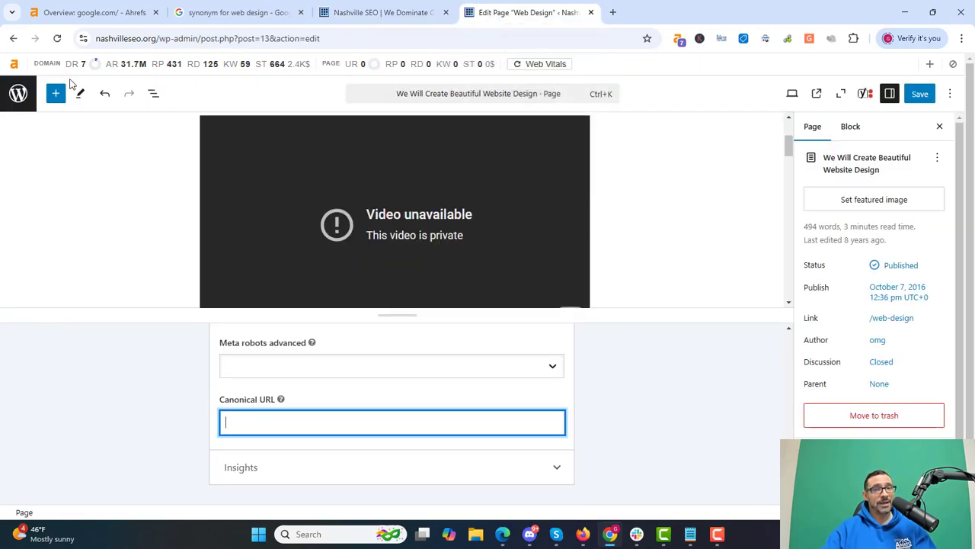
- Leave the Web Design page without saving, open the Welcome To Nashville SEO front page for editing, and highlight part of its heading
{"action": "left_click", "coordinate": [18, 93]}
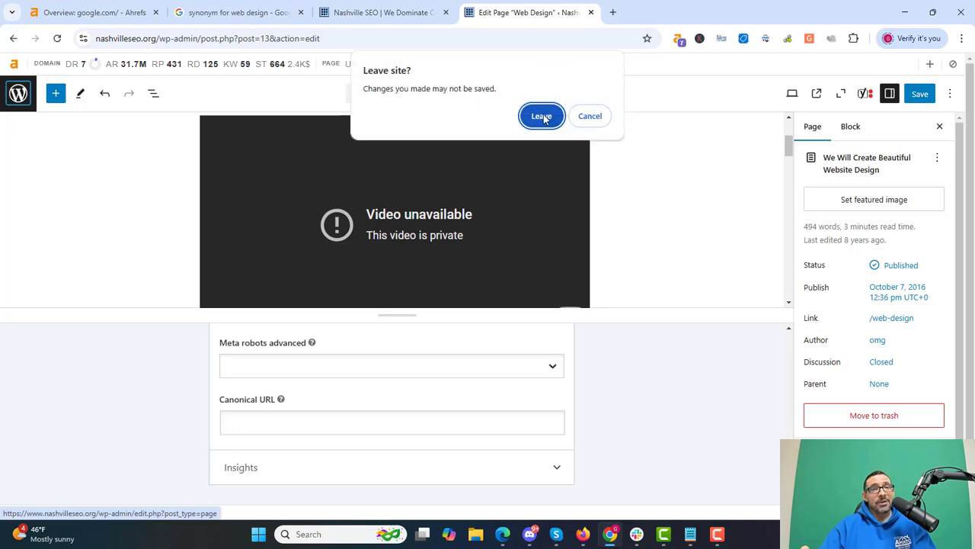
{"action": "left_click", "coordinate": [542, 116]}
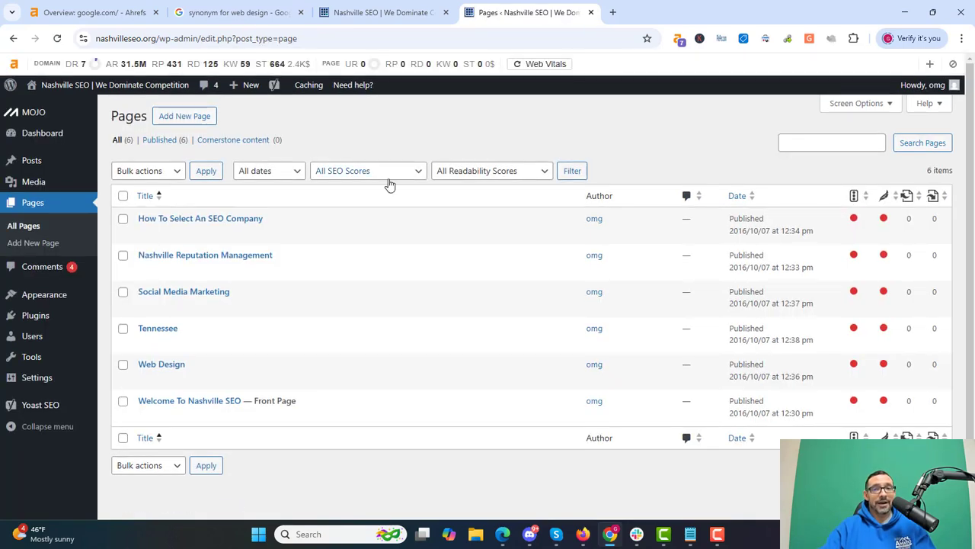
{"action": "left_click", "coordinate": [215, 406]}
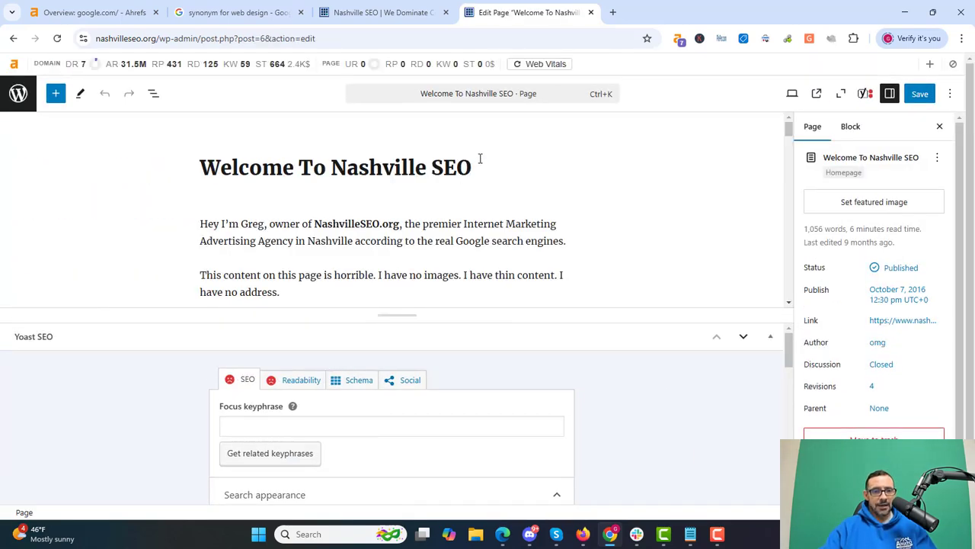
{"action": "left_click", "coordinate": [480, 160]}
{"action": "left_click_drag", "start_coordinate": [394, 167], "coordinate": [220, 161]}
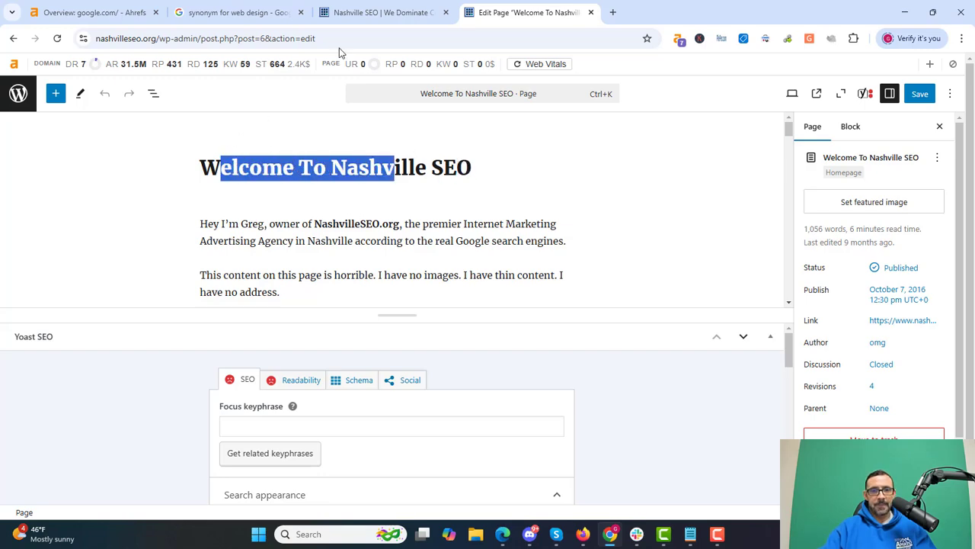
- Check the live homepage and search Google for "nashville seo"
{"action": "left_click", "coordinate": [372, 14]}
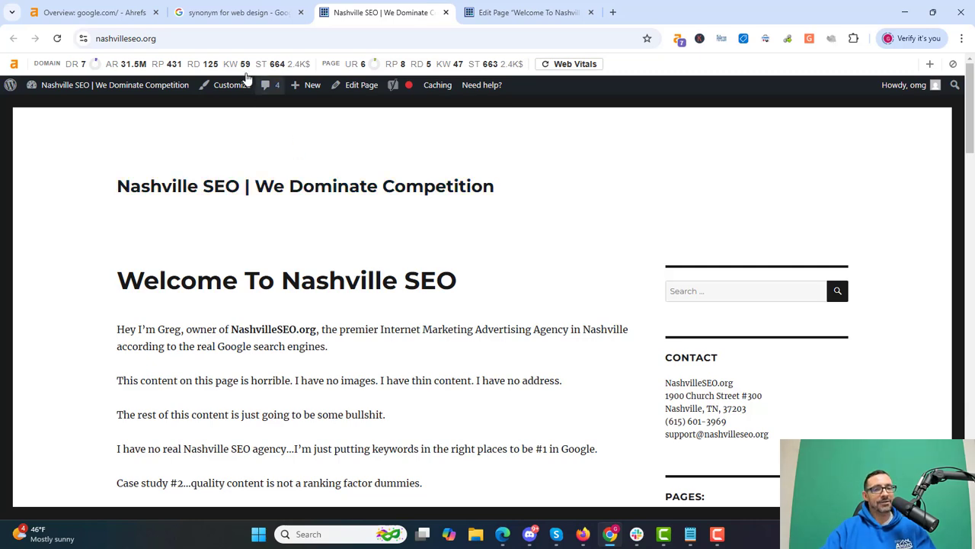
{"action": "left_click", "coordinate": [228, 12]}
{"action": "left_click", "coordinate": [216, 82]}
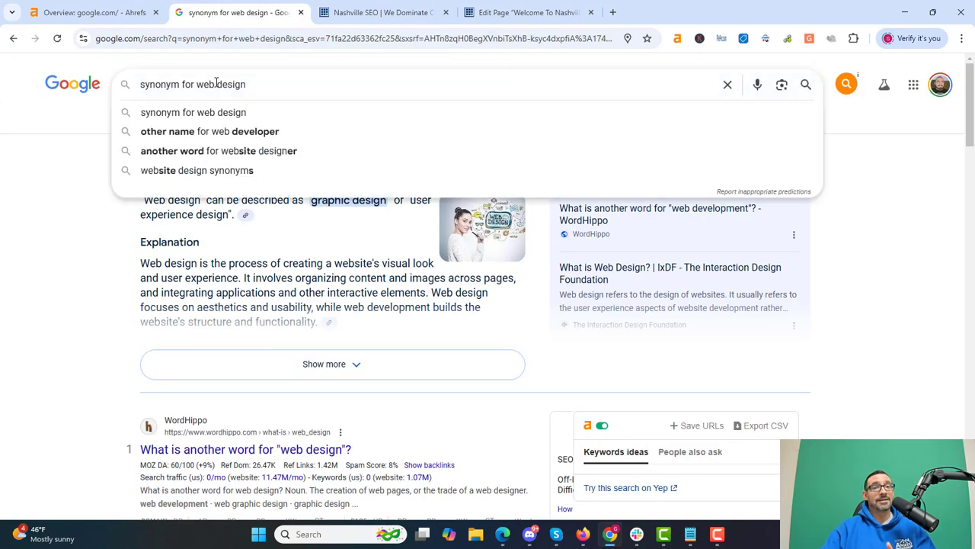
{"action": "key", "text": "ctrl+a"}
{"action": "type", "text": "na"}
{"action": "type", "text": "lle seo"}
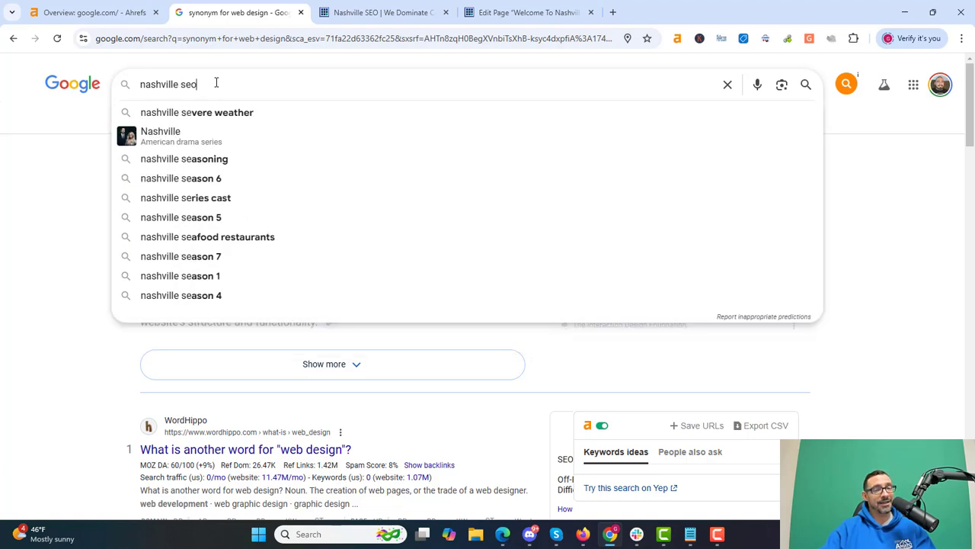
{"action": "key", "text": "Return"}
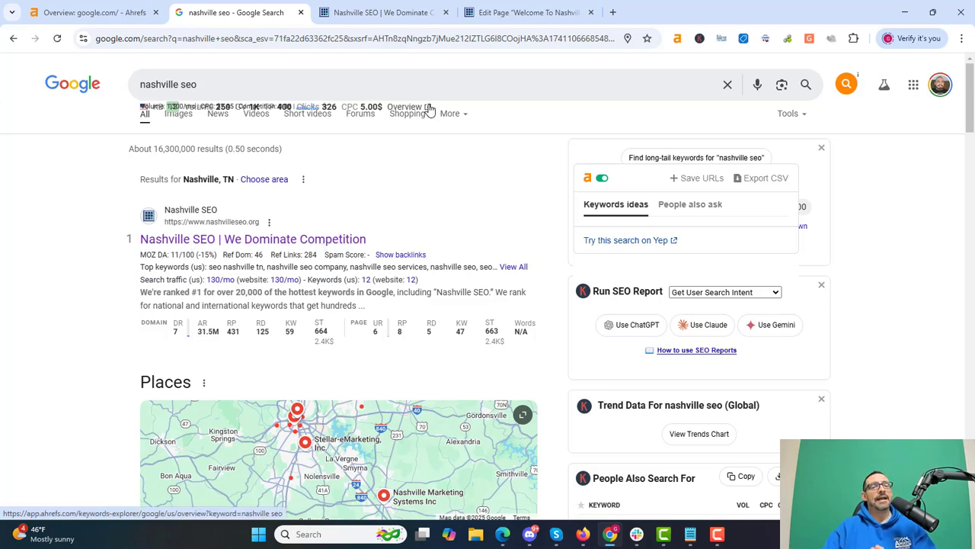
- Compare the front page's SEO title, starting with "Nashville SEO", with the title of its Google search result
{"action": "left_click", "coordinate": [499, 13]}
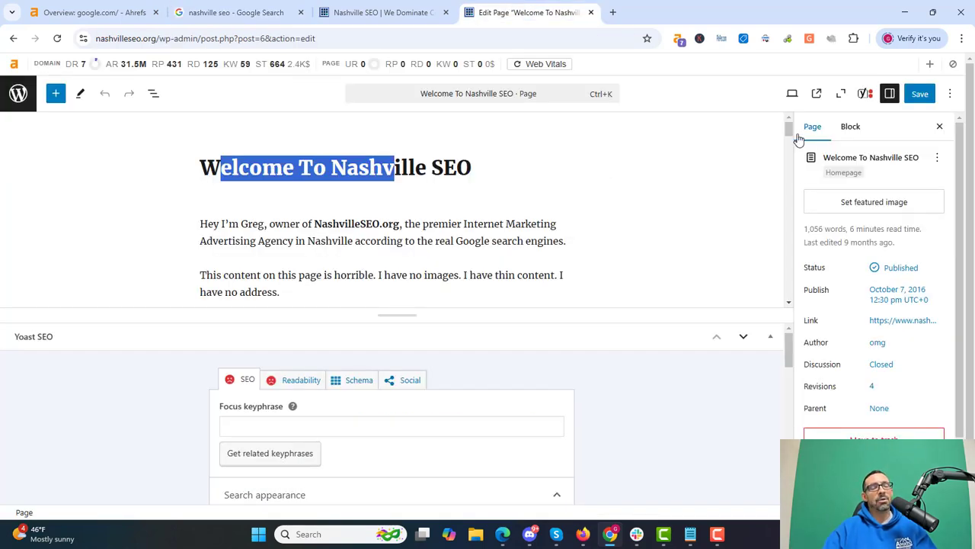
{"action": "left_click_drag", "start_coordinate": [789, 348], "coordinate": [800, 402]}
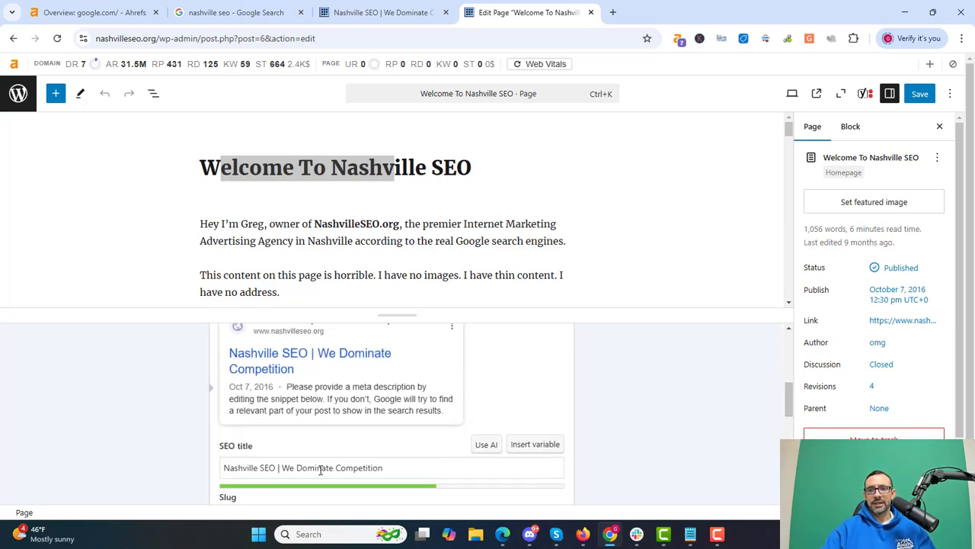
{"action": "left_click_drag", "start_coordinate": [282, 467], "coordinate": [223, 467]}
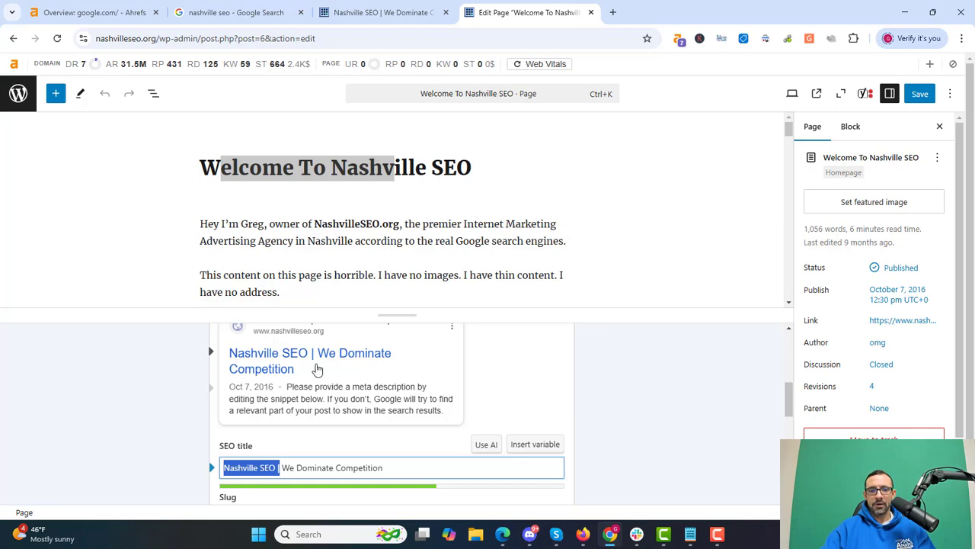
{"action": "left_click", "coordinate": [238, 14]}
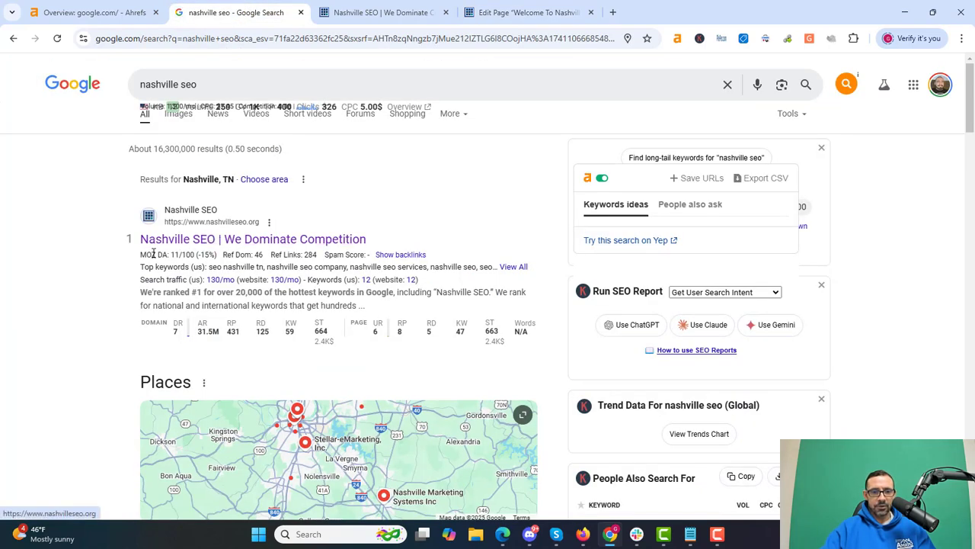
{"action": "left_click", "coordinate": [509, 9]}
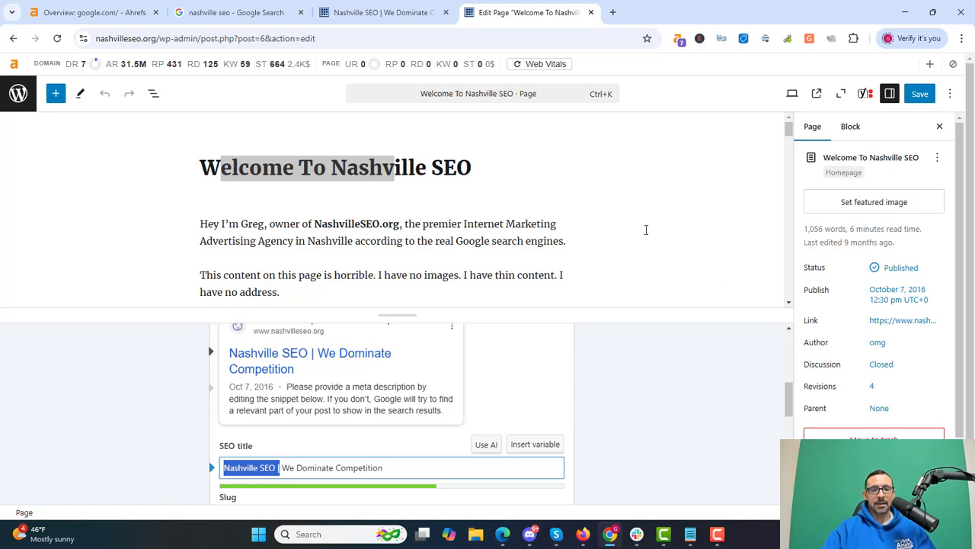
- Highlight "Welcome To" in the front page heading, then examine its meta description field and select the full SEO title
{"action": "left_click", "coordinate": [482, 172]}
{"action": "left_click_drag", "start_coordinate": [328, 169], "coordinate": [204, 148]}
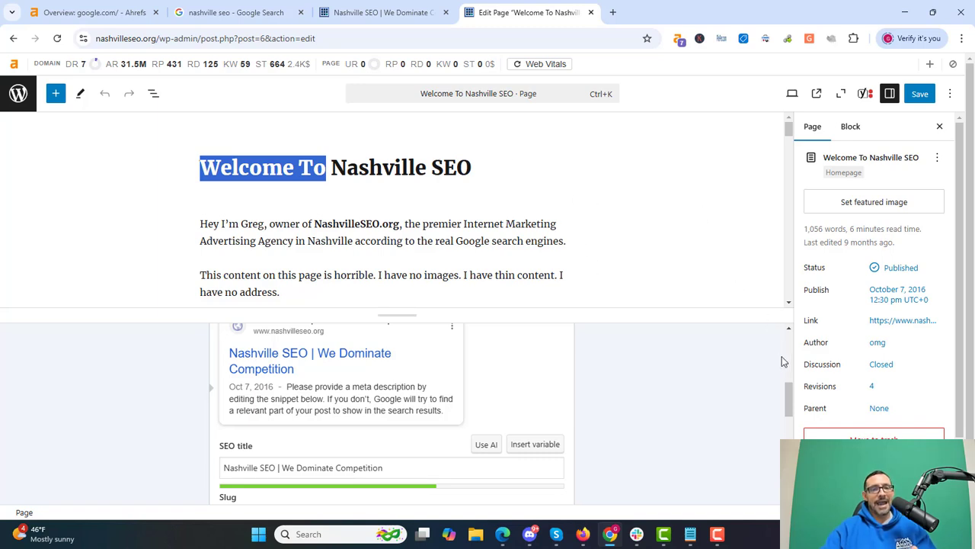
{"action": "left_click_drag", "start_coordinate": [790, 402], "coordinate": [787, 431]}
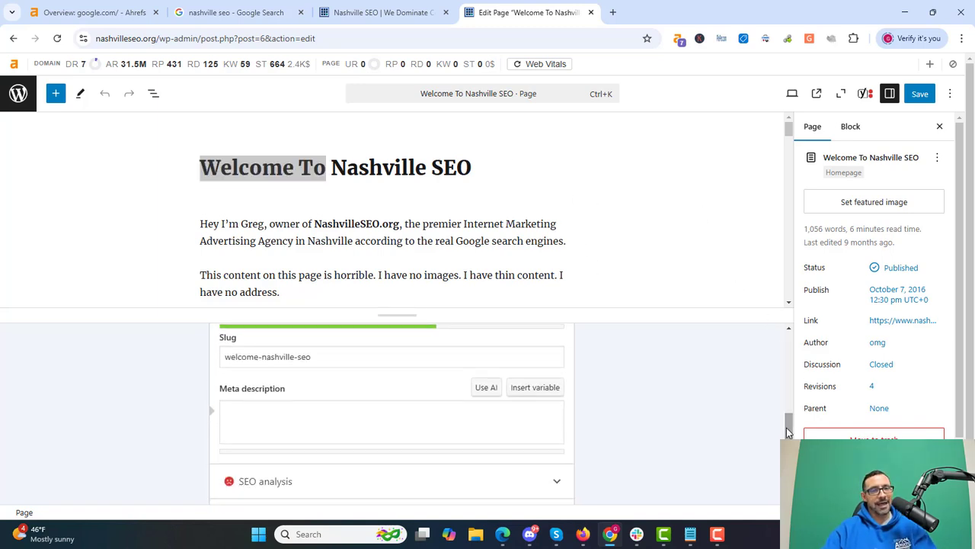
{"action": "left_click", "coordinate": [398, 420]}
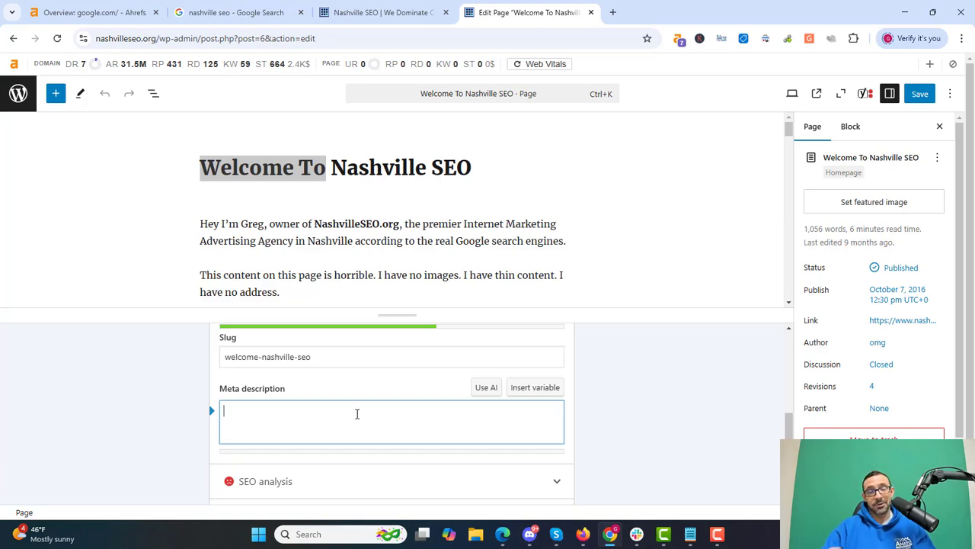
{"action": "left_click_drag", "start_coordinate": [789, 434], "coordinate": [793, 419]}
{"action": "left_click_drag", "start_coordinate": [425, 380], "coordinate": [195, 373]}
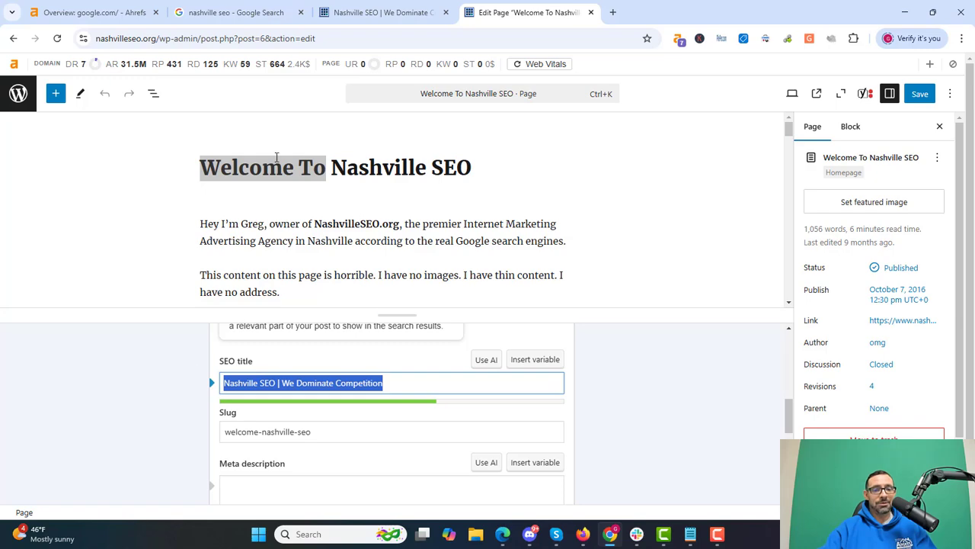
- Compare the front page's SEO title with its Google search result and the heading on the live homepage
{"action": "left_click", "coordinate": [255, 13]}
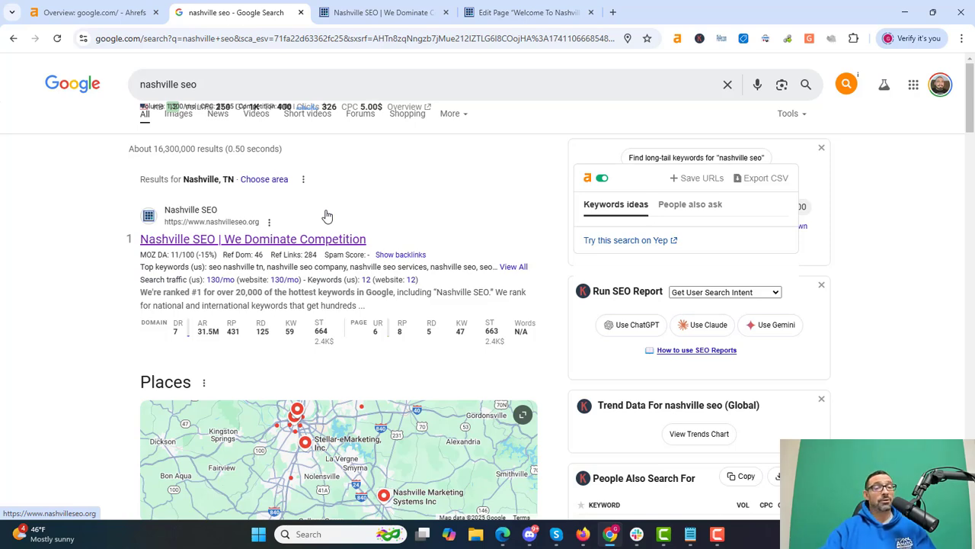
{"action": "left_click", "coordinate": [539, 11]}
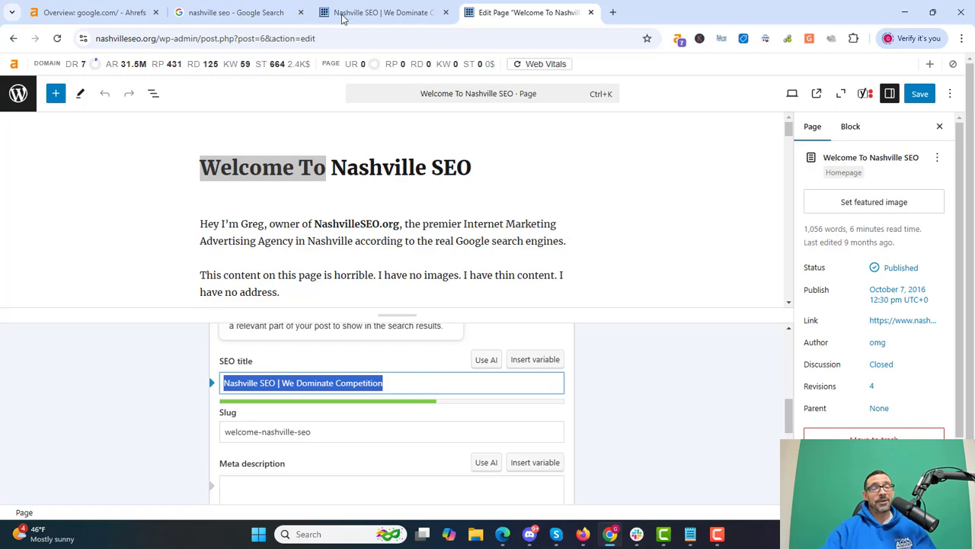
{"action": "left_click", "coordinate": [399, 9]}
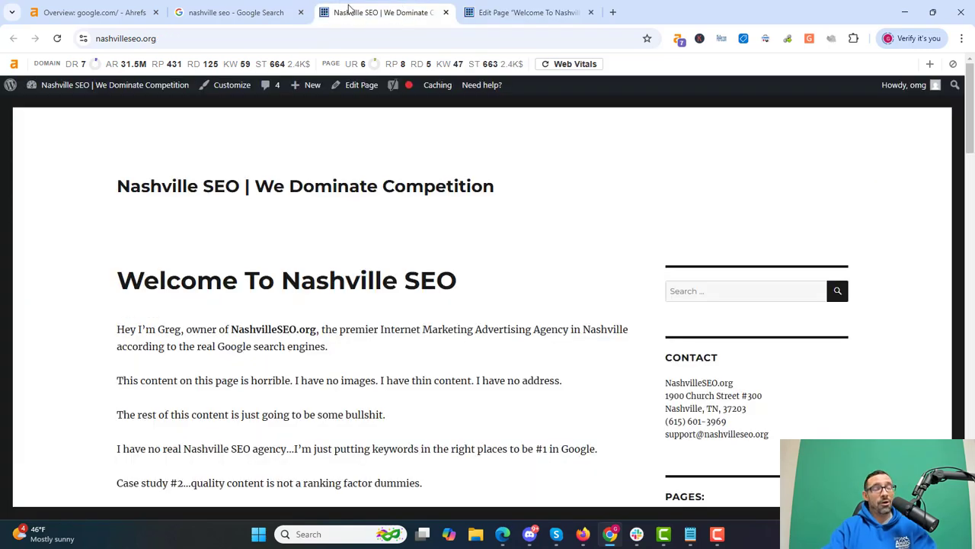
{"action": "left_click", "coordinate": [469, 12]}
- Leave the front page editor and open the Yoast SEO settings to view the site features
{"action": "left_click", "coordinate": [14, 93]}
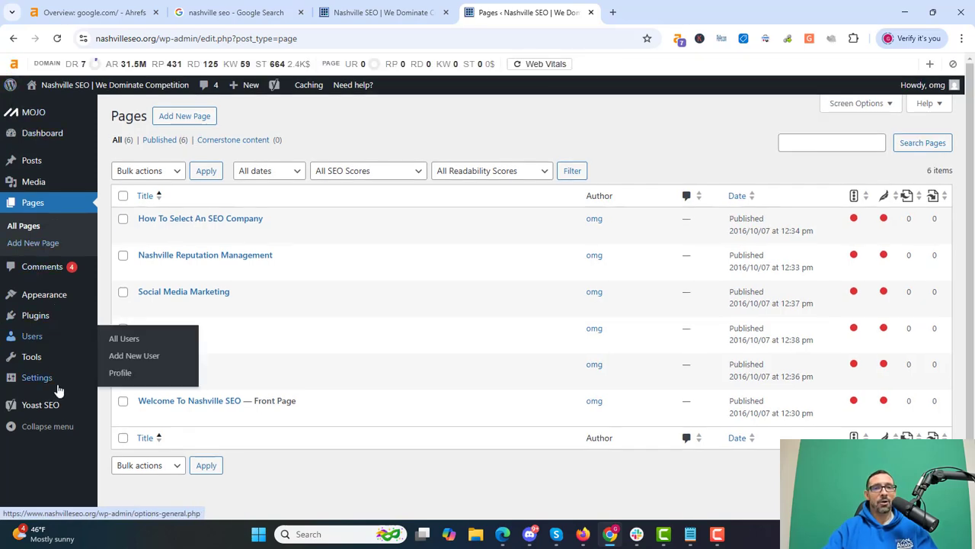
{"action": "left_click", "coordinate": [53, 405]}
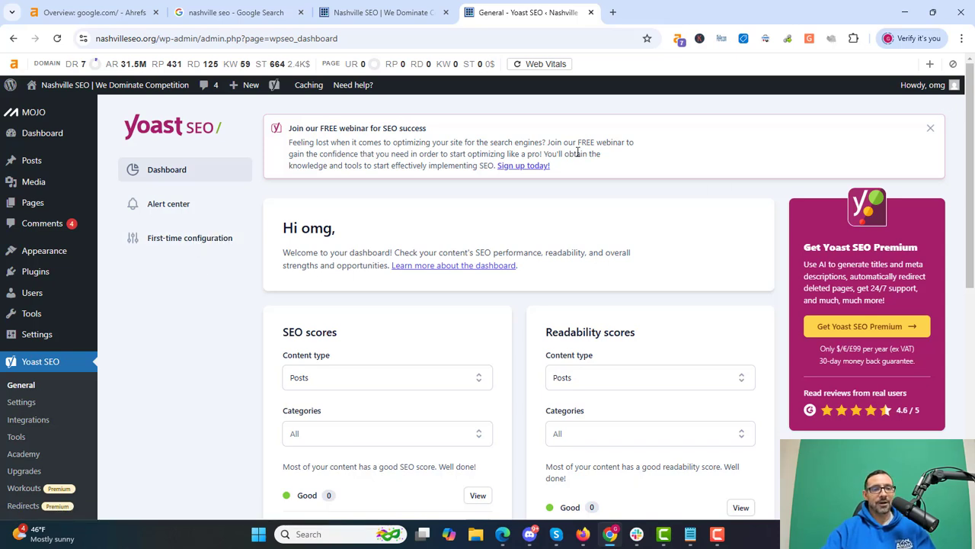
{"action": "left_click", "coordinate": [13, 409]}
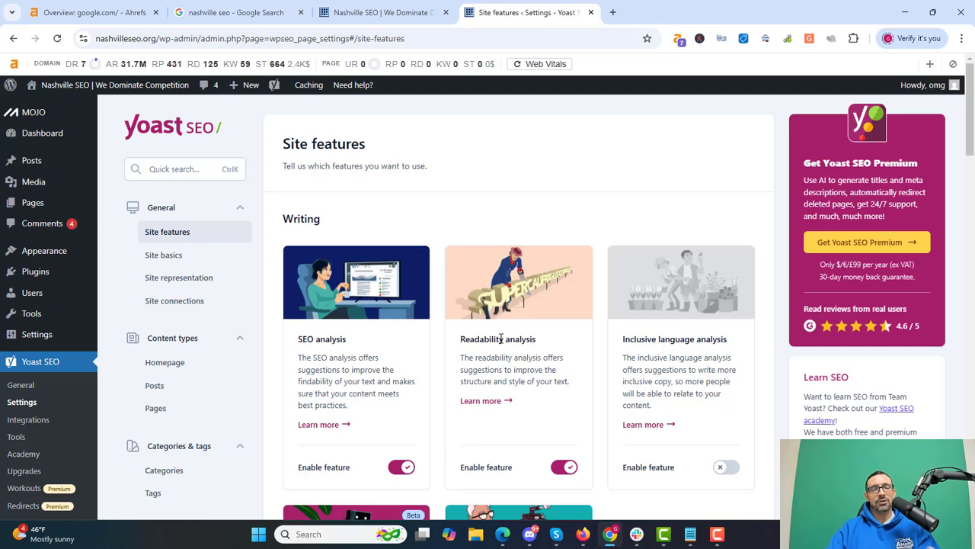
{"action": "left_click", "coordinate": [716, 534]}
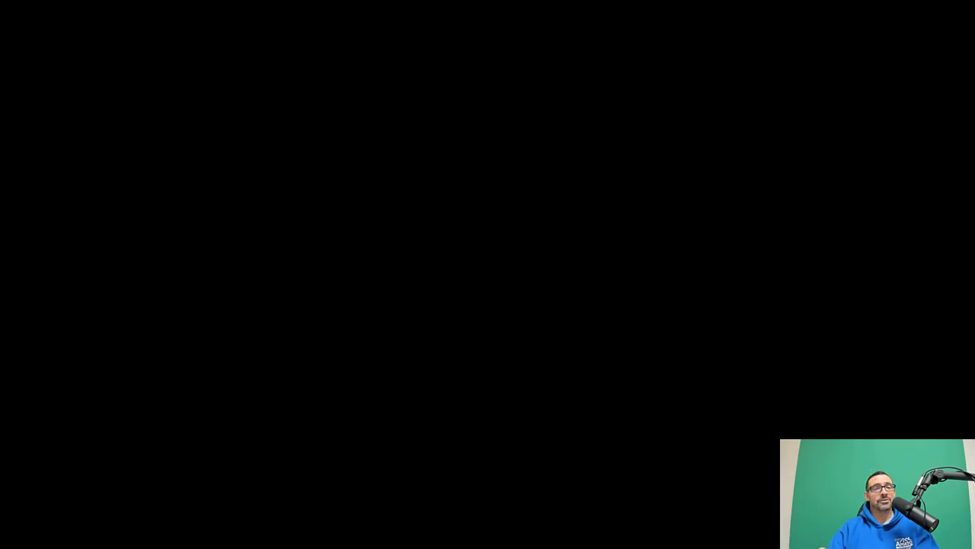